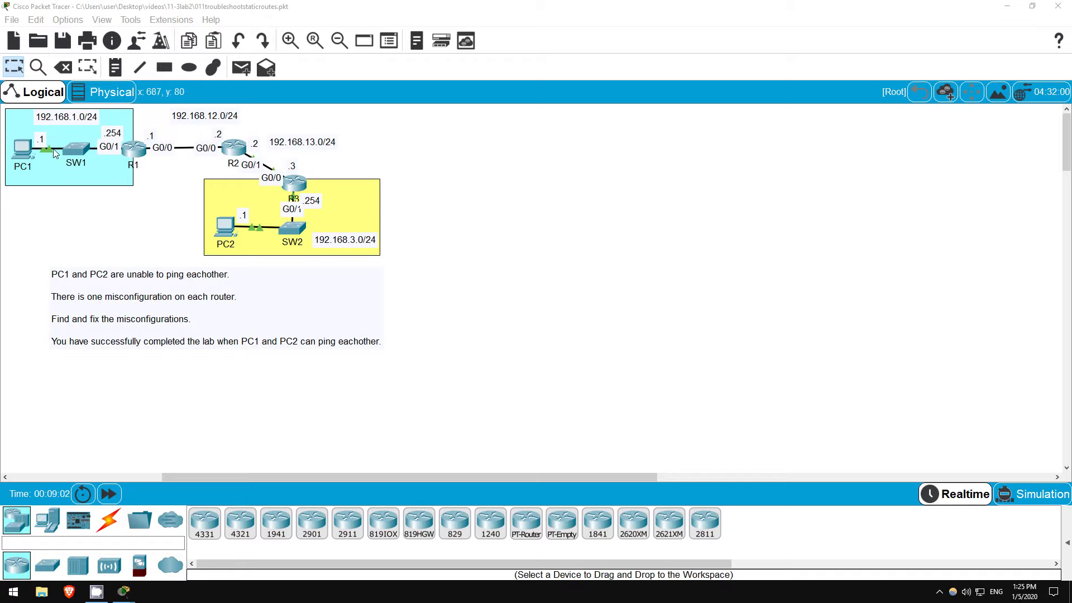
Open the Command Prompt on PC1 from its Desktop applications.
{"action": "left_click", "coordinate": [24, 150]}
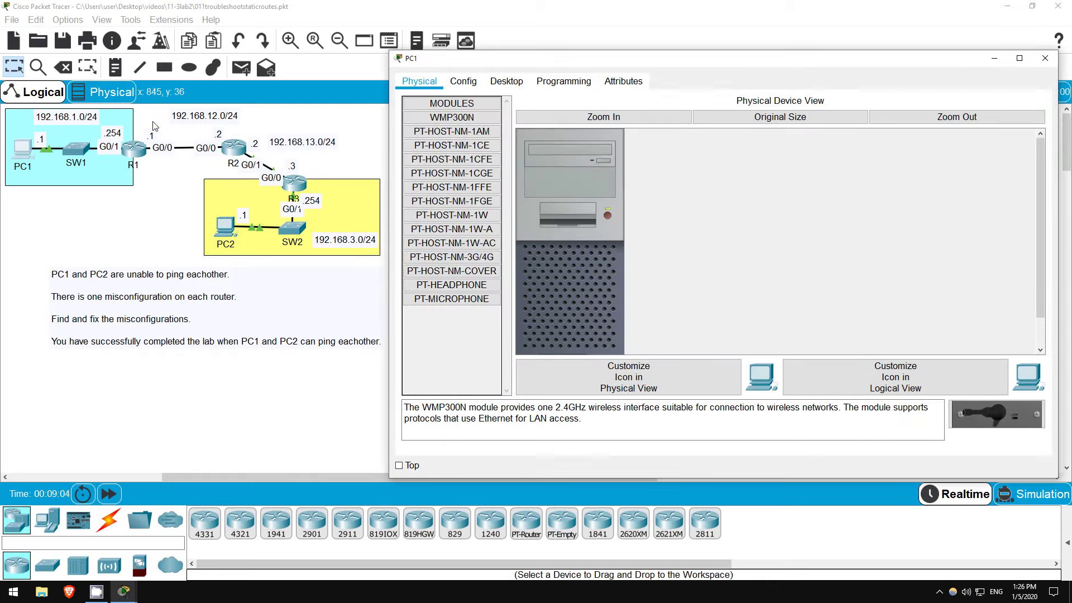
{"action": "left_click", "coordinate": [506, 81]}
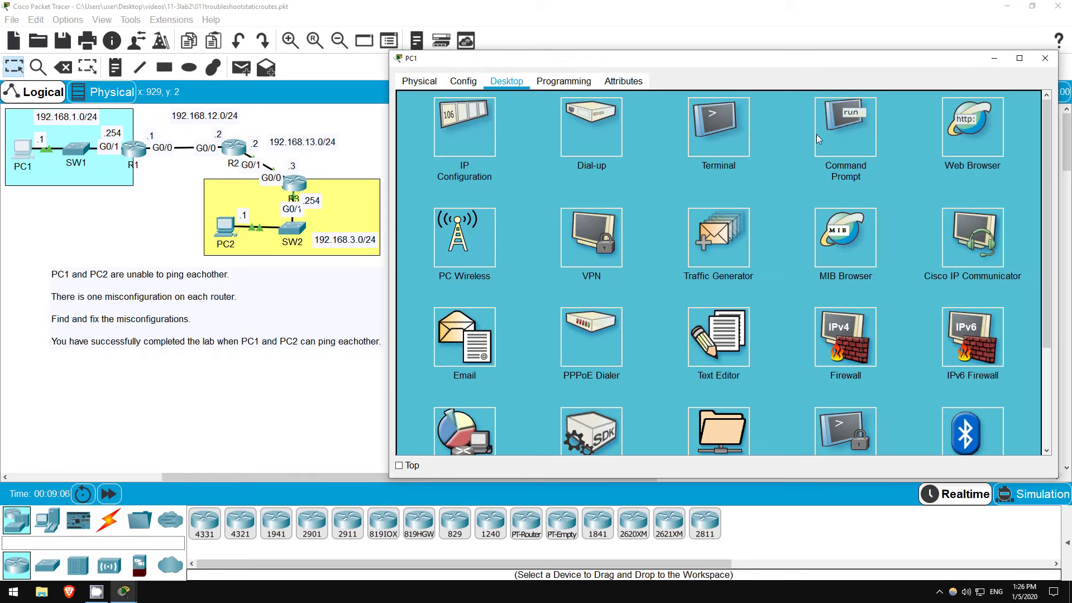
{"action": "left_click", "coordinate": [825, 148]}
{"action": "key", "text": "Return"}
{"action": "key", "text": "Return"}
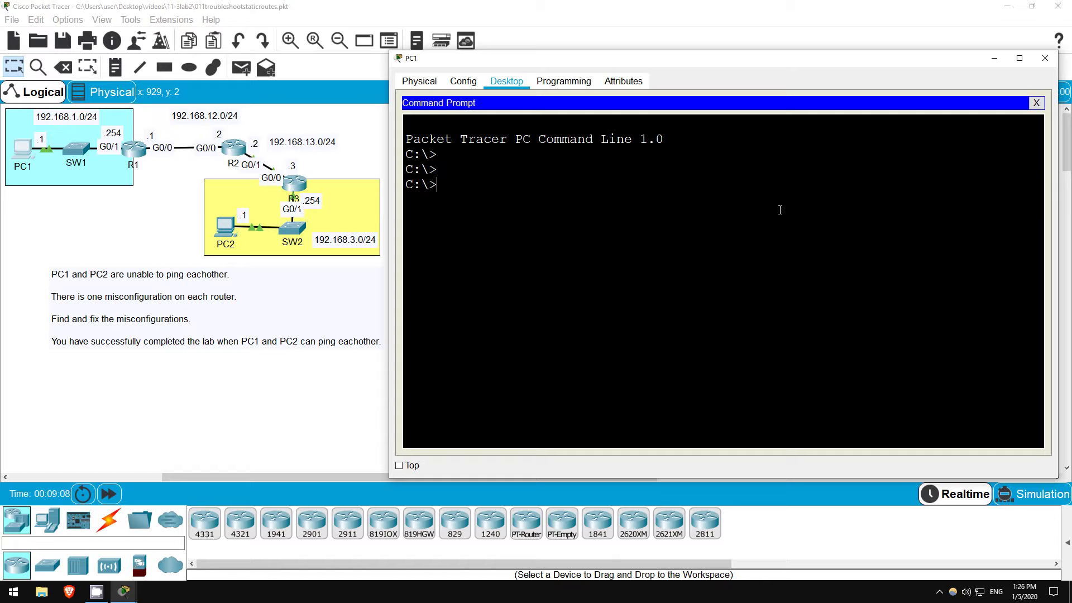
Ping PC2 at 192.168.3.1 and stop it after every request times out.
{"action": "type", "text": "ping 192.168.3.1"}
{"action": "key", "text": "Return"}
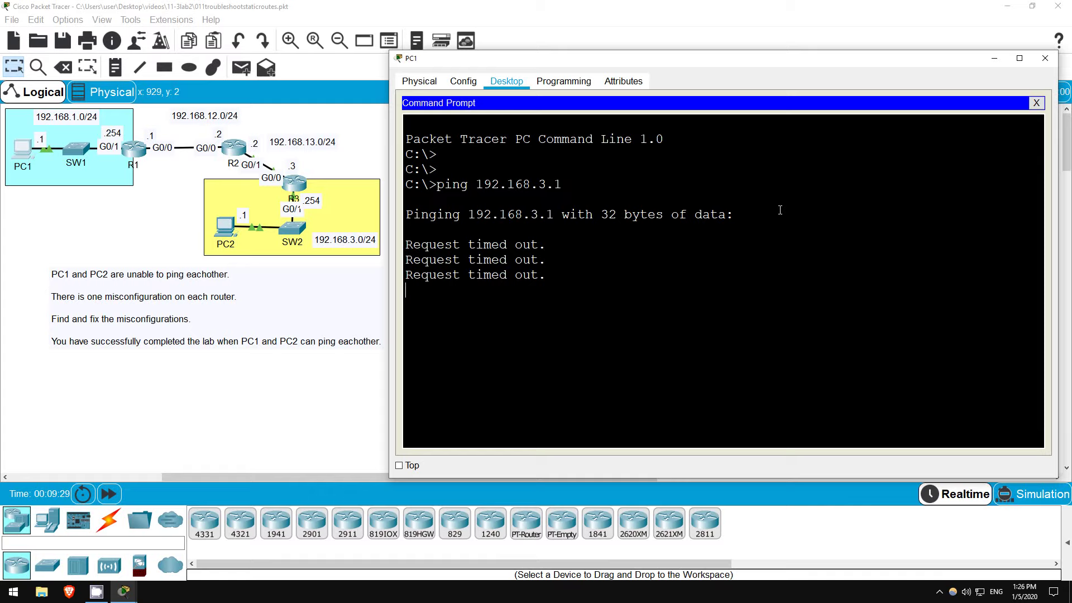
{"action": "key", "text": "ctrl+c"}
{"action": "key", "text": "Return"}
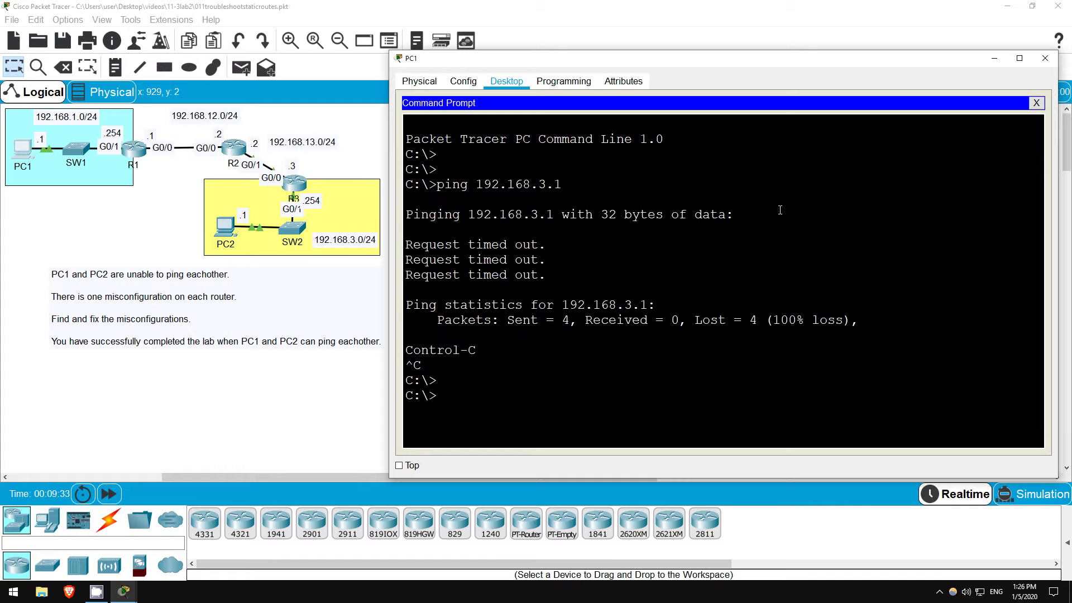
Run ipconfig and check PC1's address 192.168.1.1, mask and gateway 192.168.1.254.
{"action": "type", "text": "ipconfig"}
{"action": "key", "text": "Return"}
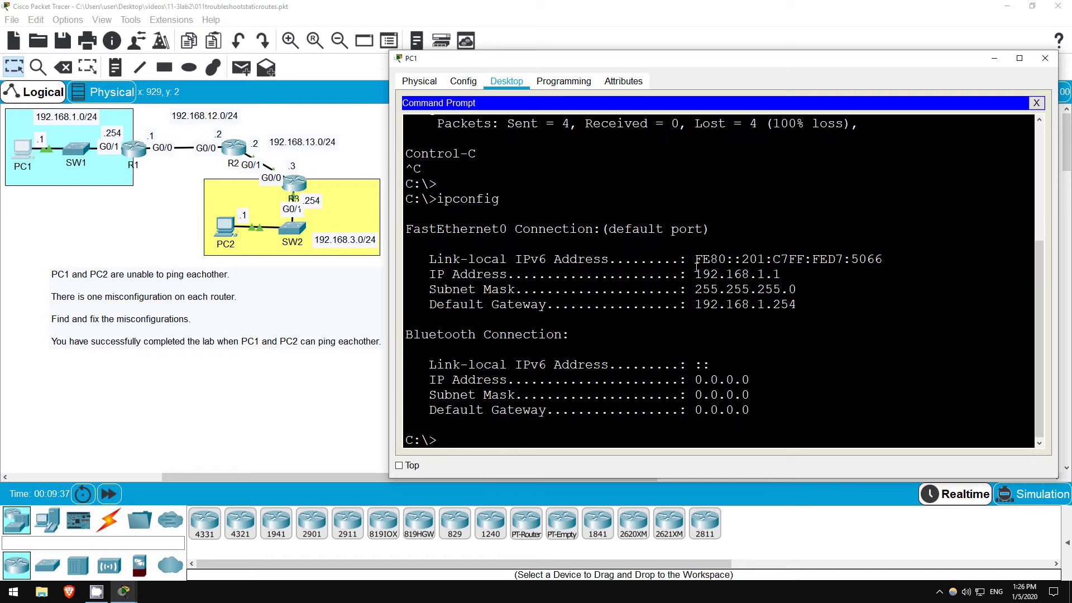
{"action": "left_click_drag", "start_coordinate": [697, 268], "coordinate": [771, 283]}
{"action": "left_click_drag", "start_coordinate": [690, 289], "coordinate": [799, 289]}
{"action": "left_click_drag", "start_coordinate": [694, 304], "coordinate": [798, 304]}
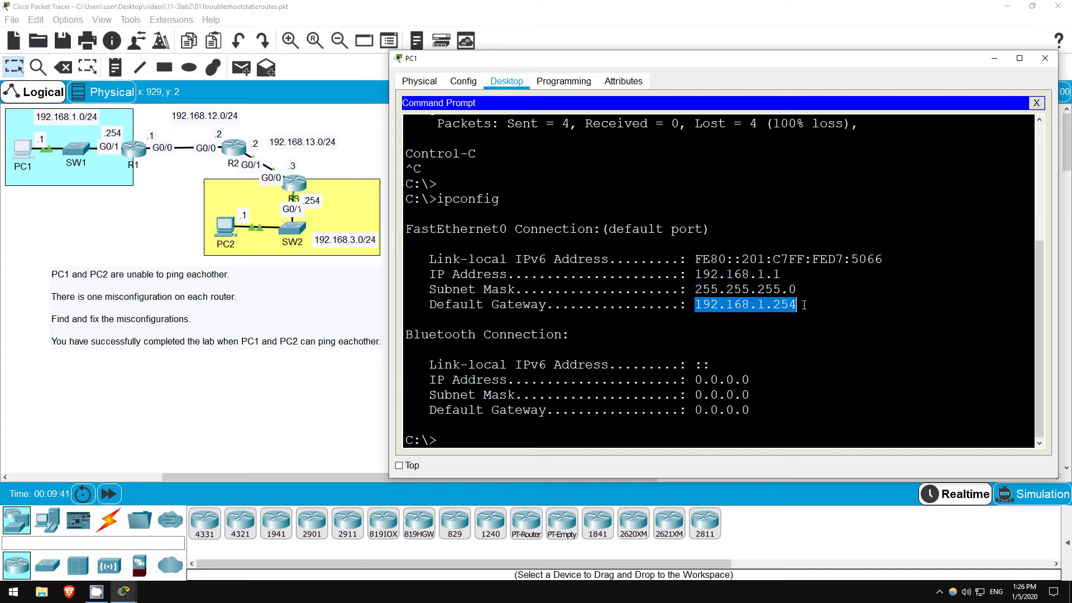
{"action": "left_click", "coordinate": [648, 439]}
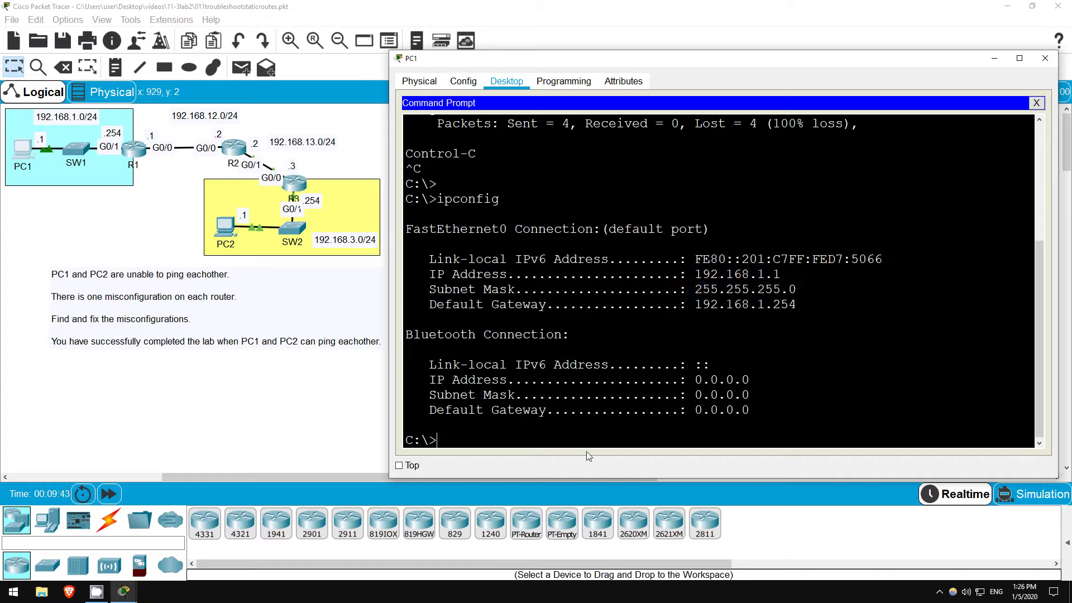
Run ipconfig /all and review PC1's physical address and default gateway.
{"action": "key", "text": "Up"}
{"action": "type", "text": "/all"}
{"action": "key", "text": "Return"}
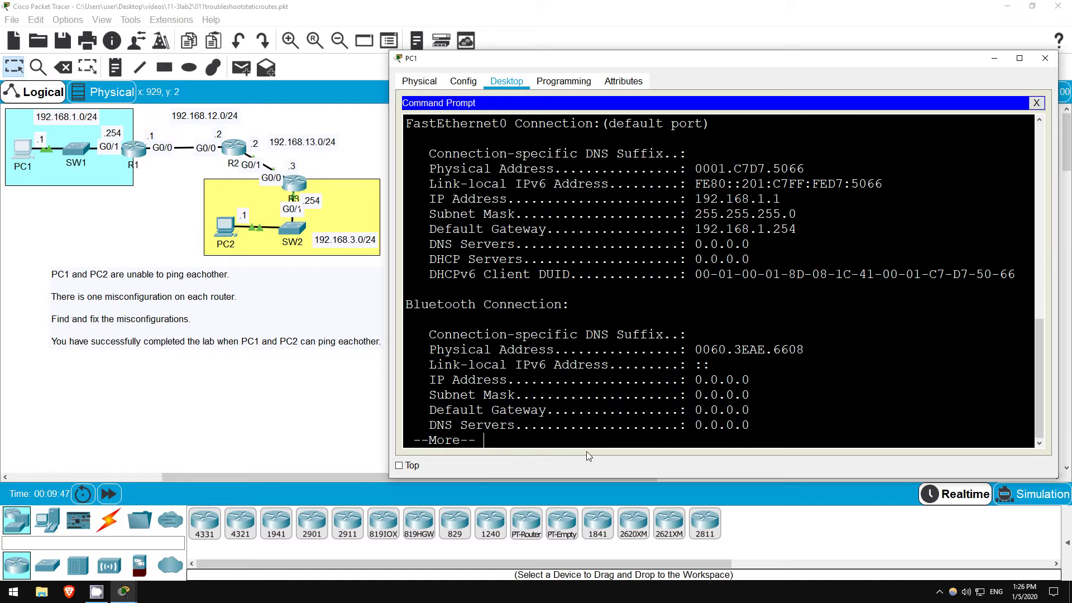
{"action": "key", "text": "space"}
{"action": "scroll", "coordinate": [604, 317], "scroll_direction": "up", "scroll_amount": 2}
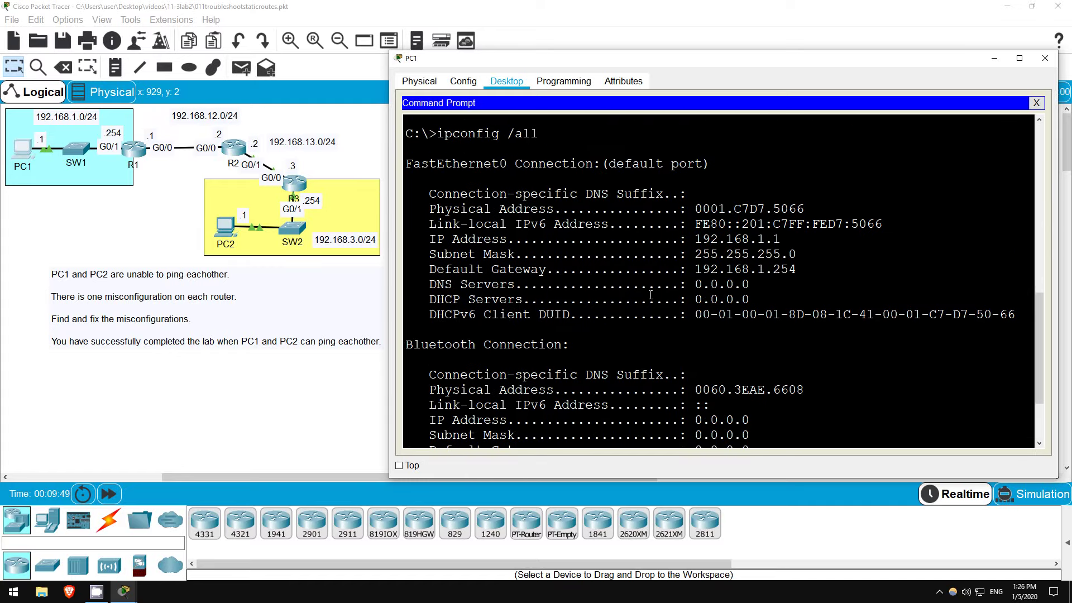
{"action": "left_click_drag", "start_coordinate": [423, 210], "coordinate": [815, 210]}
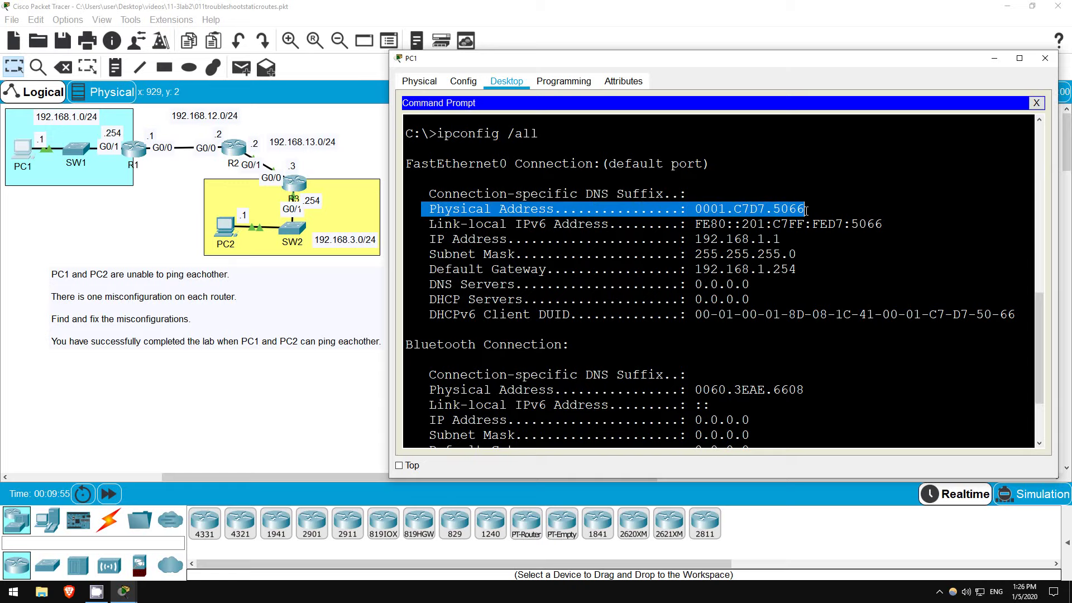
{"action": "left_click", "coordinate": [805, 210]}
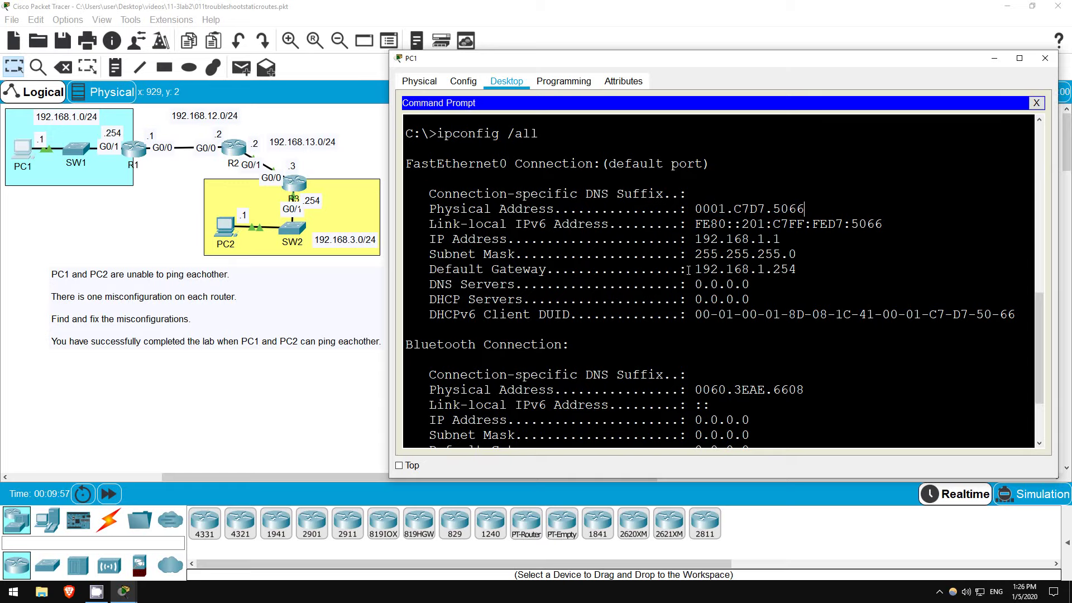
{"action": "left_click_drag", "start_coordinate": [688, 270], "coordinate": [797, 270]}
{"action": "left_click", "coordinate": [802, 327]}
Ping the gateway 192.168.1.254 and confirm four successful replies.
{"action": "key", "text": "Return"}
{"action": "key", "text": "Return"}
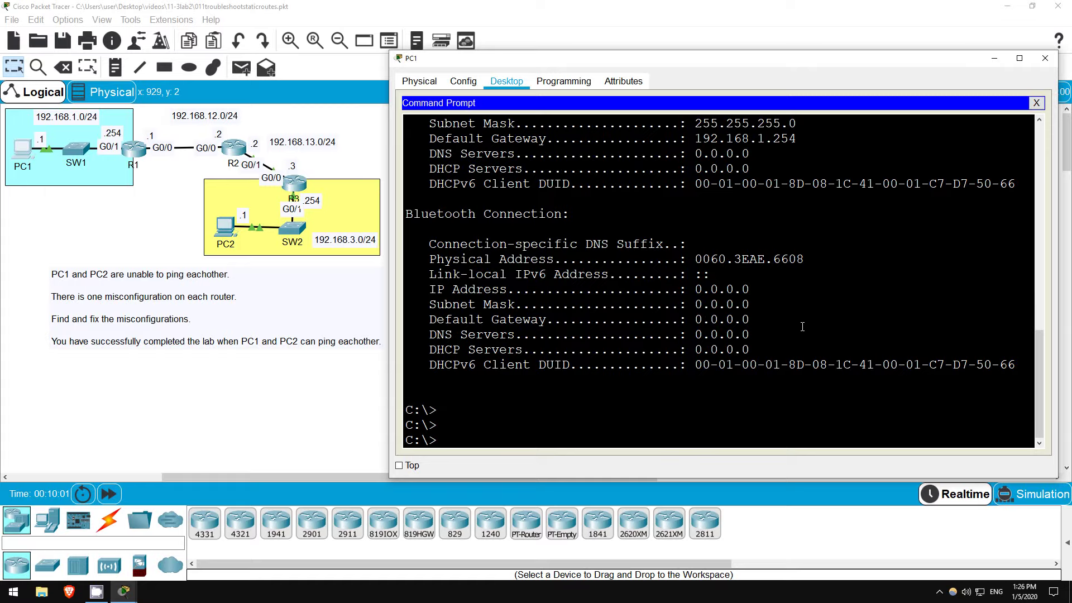
{"action": "type", "text": "ping 192.168.1.254"}
{"action": "key", "text": "Return"}
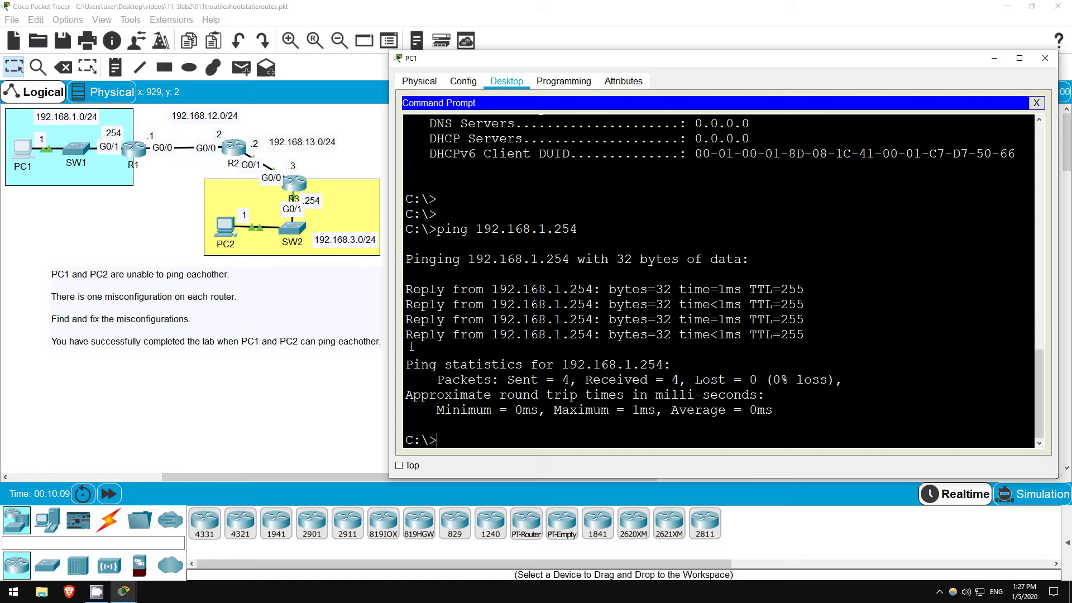
{"action": "left_click_drag", "start_coordinate": [405, 288], "coordinate": [866, 342]}
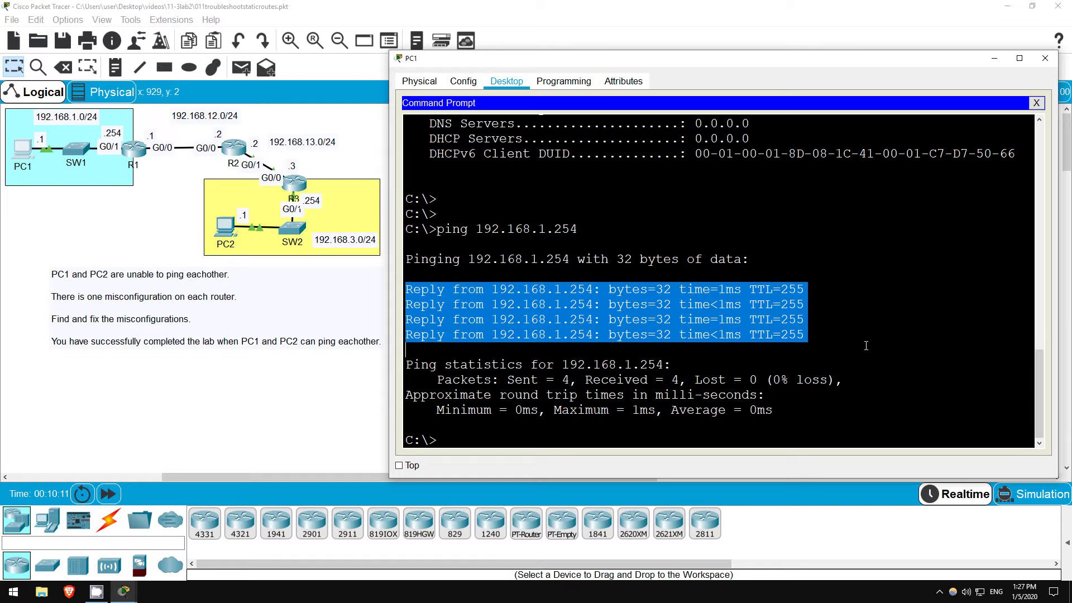
{"action": "key", "text": "ctrl+c"}
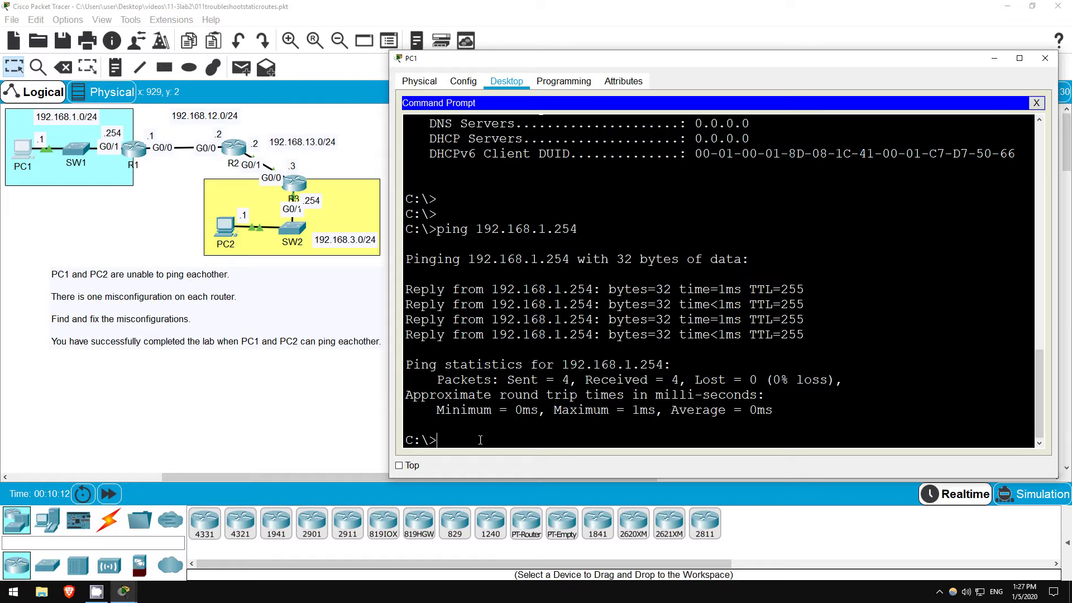
{"action": "left_click", "coordinate": [129, 229]}
Open R1's CLI and enter privileged mode with enable.
{"action": "left_click", "coordinate": [135, 143]}
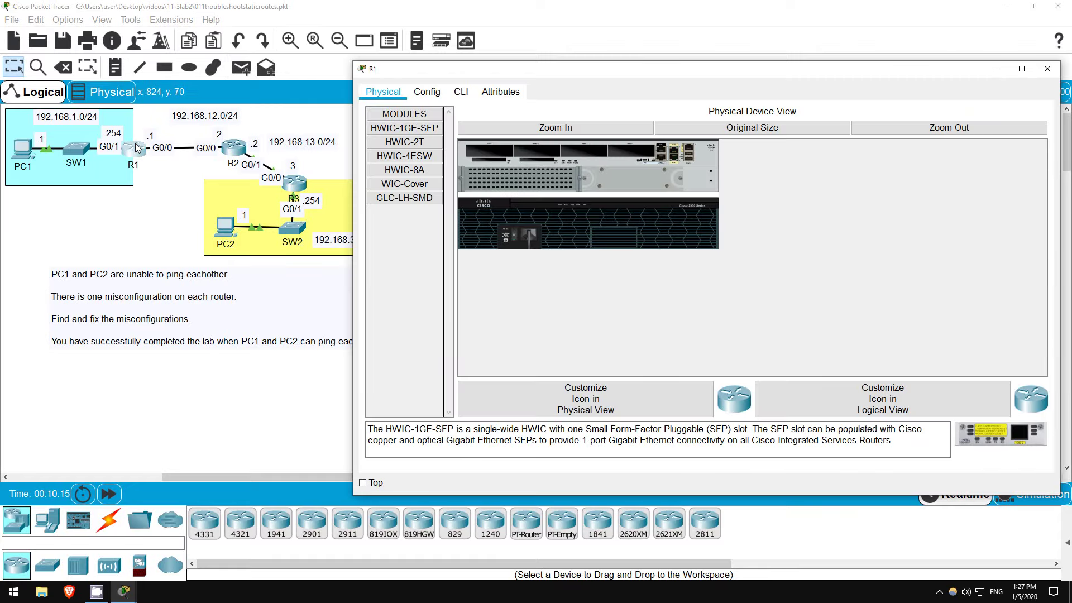
{"action": "left_click", "coordinate": [461, 92]}
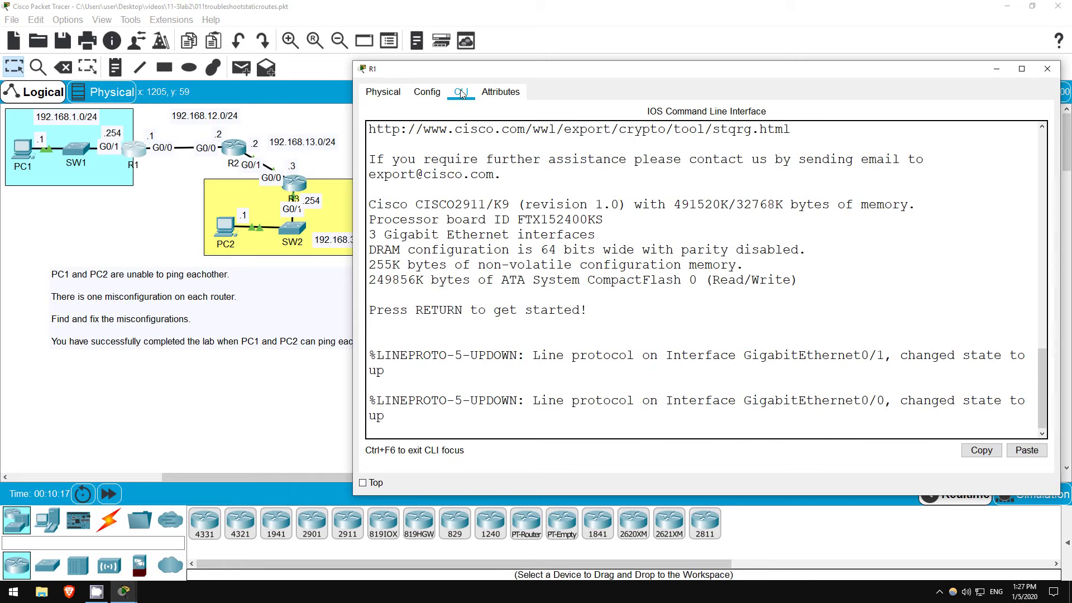
{"action": "key", "text": "Return"}
{"action": "key", "text": "Return"}
{"action": "key", "text": "Return"}
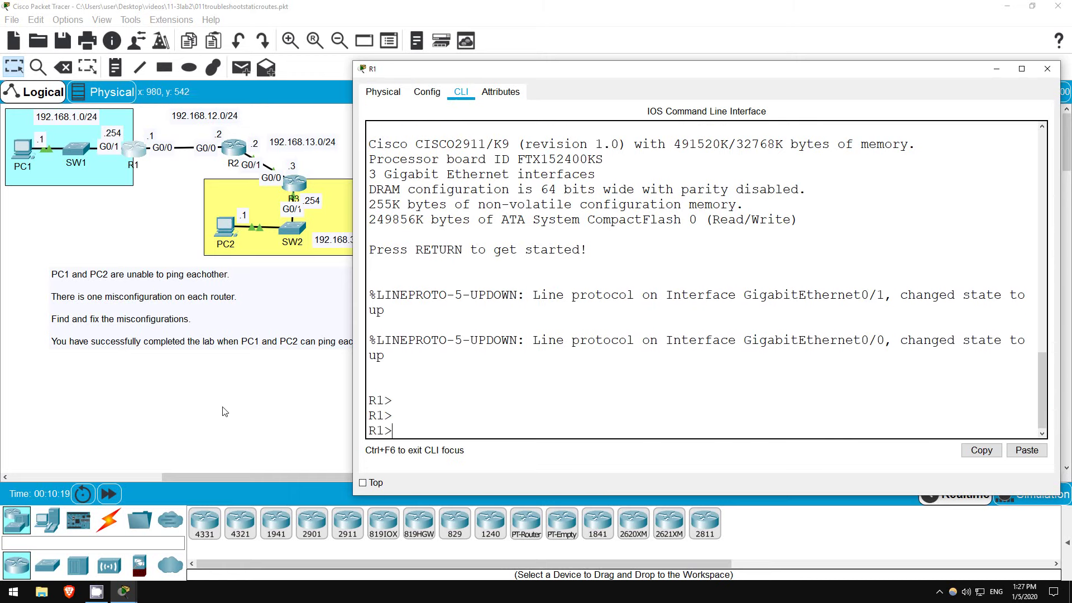
{"action": "type", "text": "en"}
{"action": "key", "text": "Tab"}
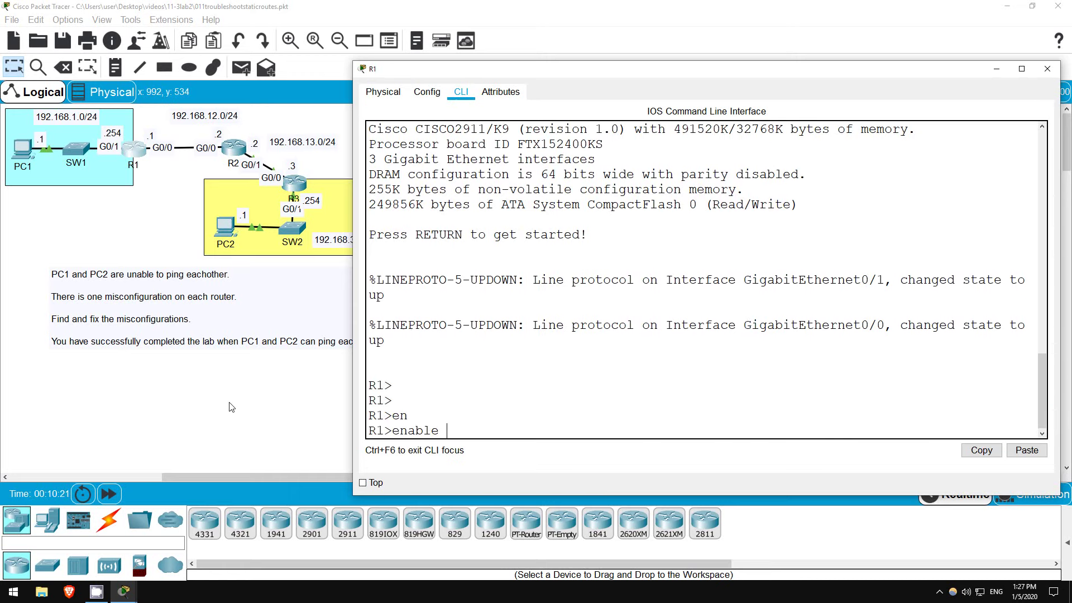
{"action": "key", "text": "Return"}
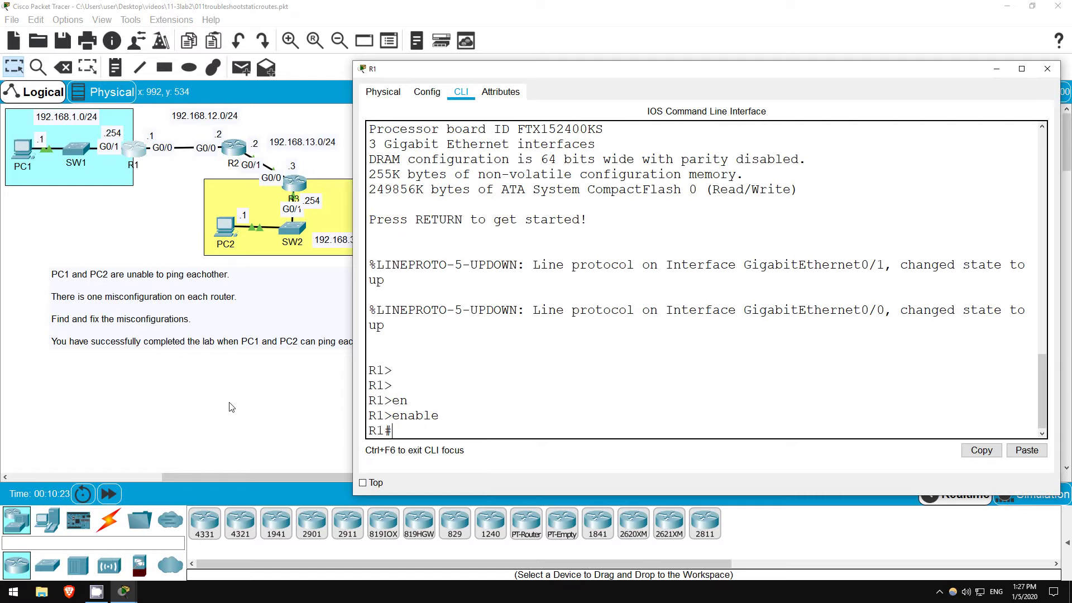
Run show ip interface brief and check G0/0 192.168.12.1 and G0/1 192.168.1.254 are up/up.
{"action": "type", "text": "show ip int"}
{"action": "key", "text": "Tab"}
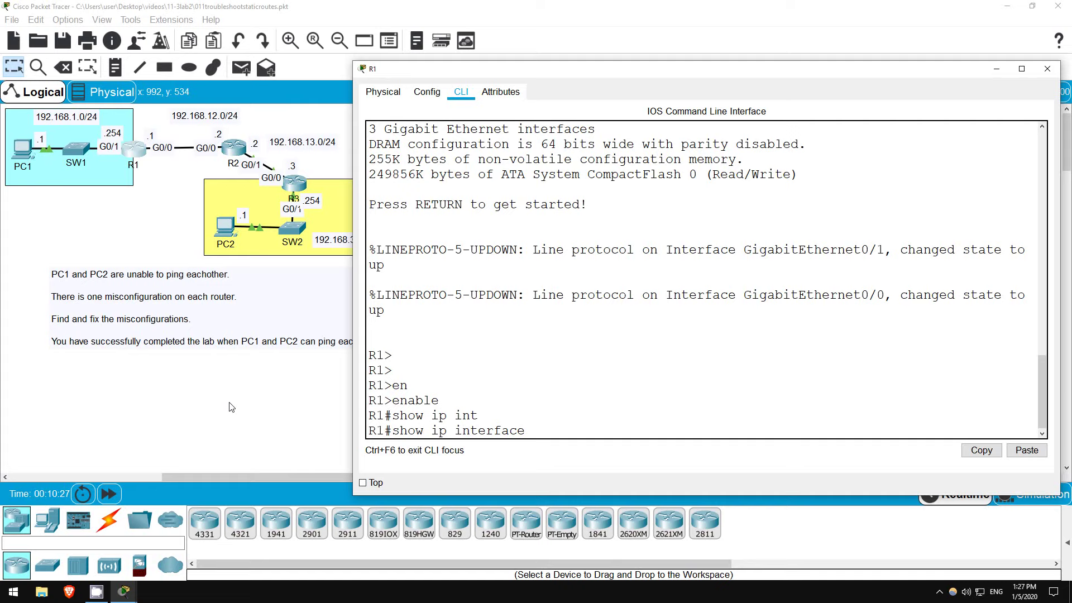
{"action": "type", "text": "brief"}
{"action": "key", "text": "Return"}
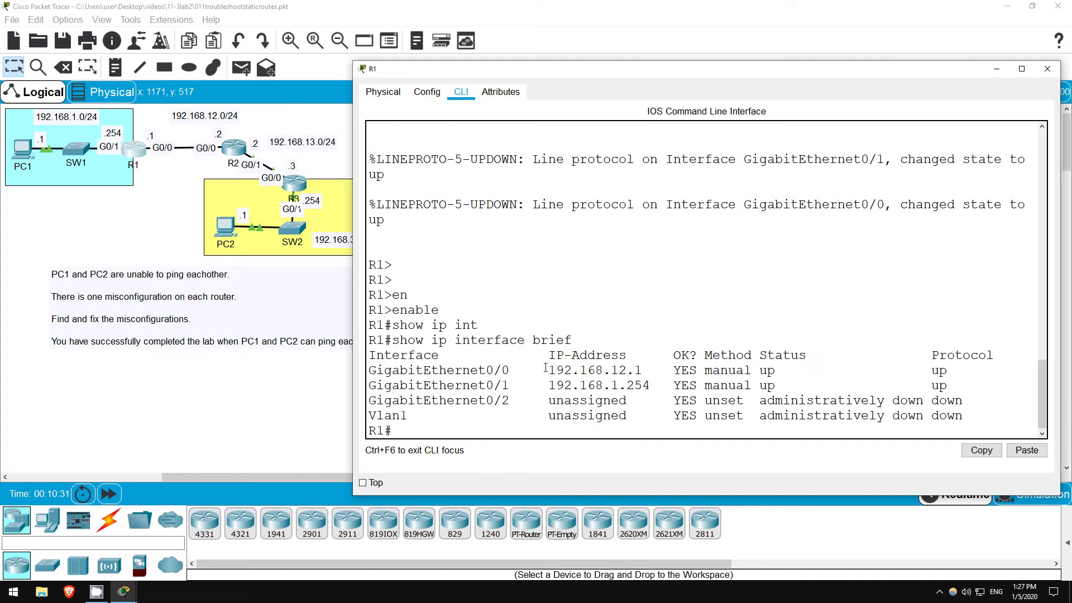
{"action": "left_click_drag", "start_coordinate": [544, 362], "coordinate": [653, 386]}
{"action": "left_click", "coordinate": [763, 370]}
{"action": "left_click_drag", "start_coordinate": [763, 371], "coordinate": [948, 386]}
{"action": "left_click", "coordinate": [947, 385]}
{"action": "left_click", "coordinate": [415, 429]}
{"action": "type", "text": "show ip route"}
{"action": "key", "text": "Return"}
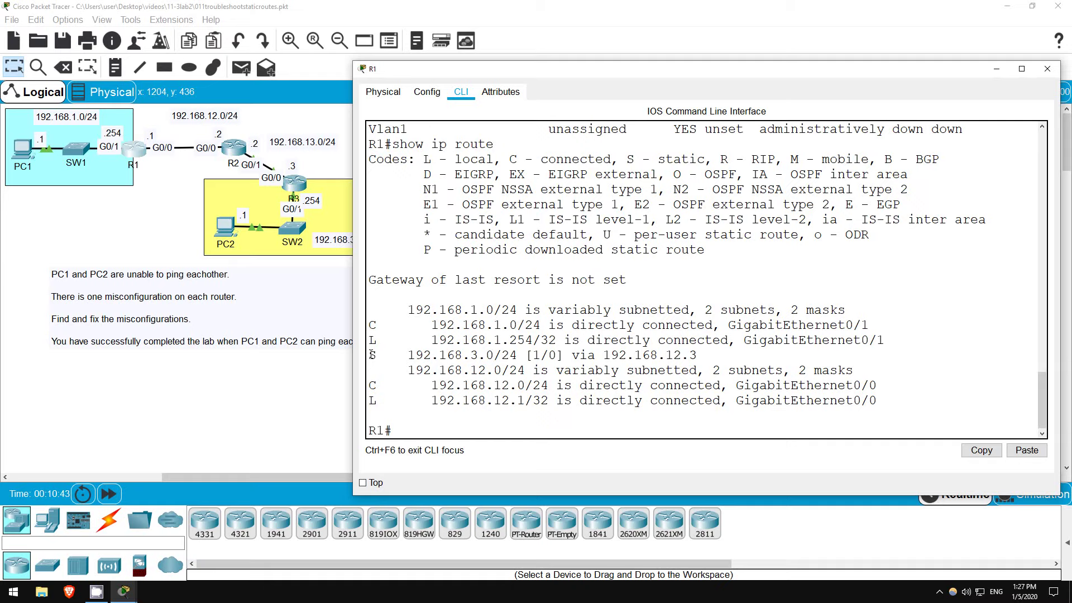
{"action": "left_click_drag", "start_coordinate": [370, 355], "coordinate": [699, 350]}
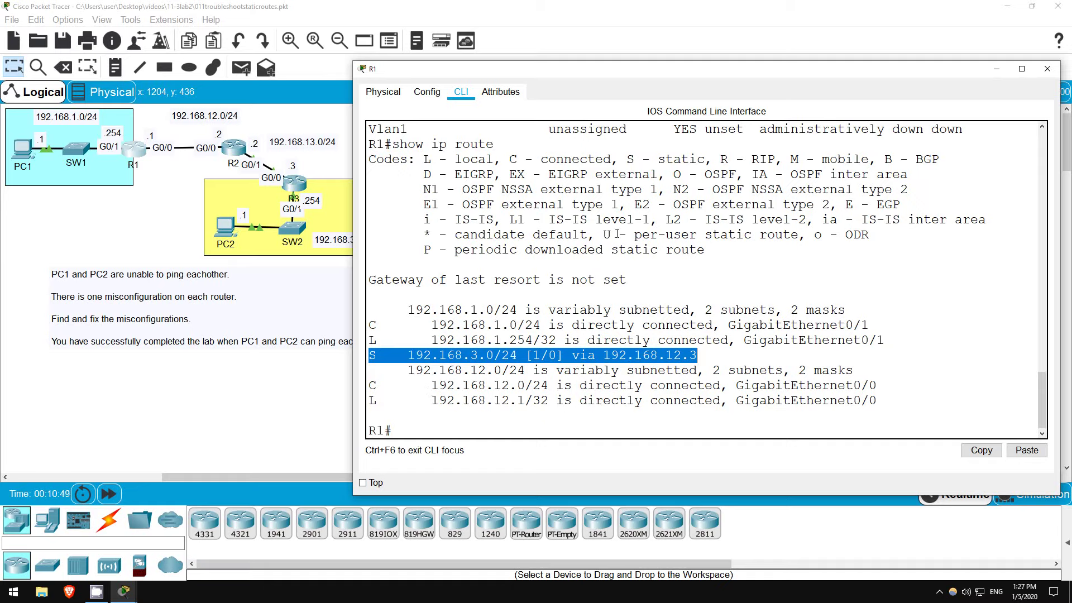
{"action": "left_click", "coordinate": [572, 355]}
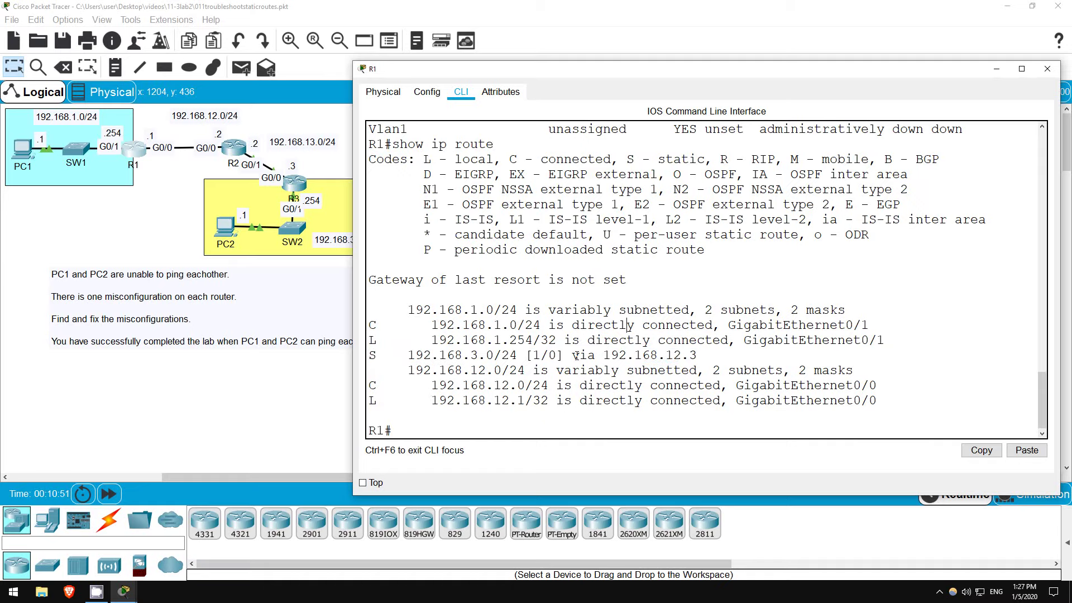
{"action": "left_click_drag", "start_coordinate": [572, 355], "coordinate": [702, 357]}
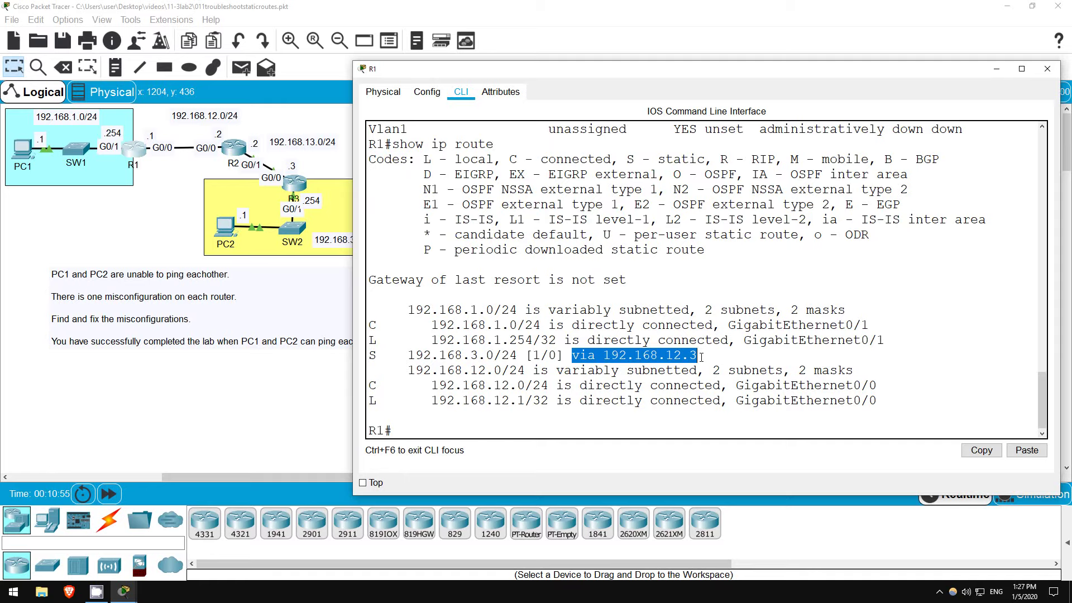
{"action": "left_click", "coordinate": [624, 431]}
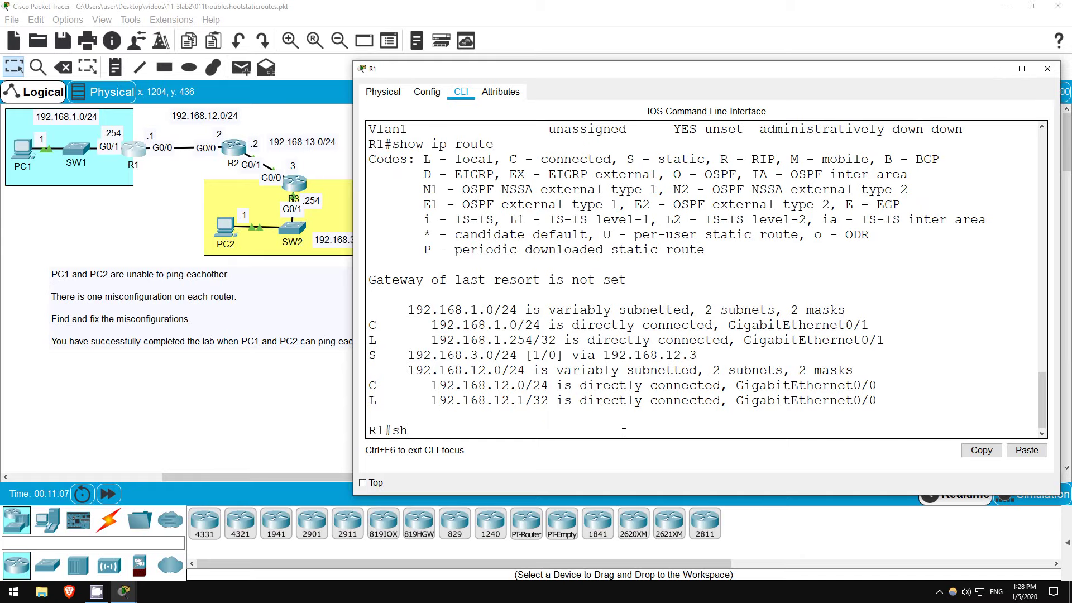
List R1's configured ip route lines and copy the route via 192.168.12.3.
{"action": "type", "text": "ow run"}
{"action": "key", "text": "Tab"}
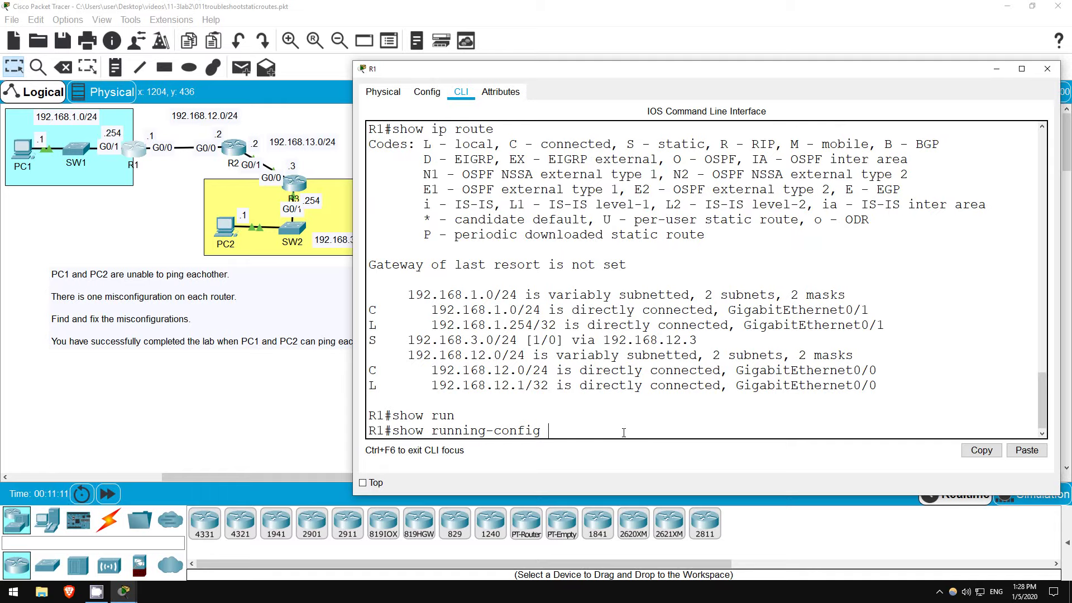
{"action": "type", "text": "| include ip route"}
{"action": "key", "text": "Return"}
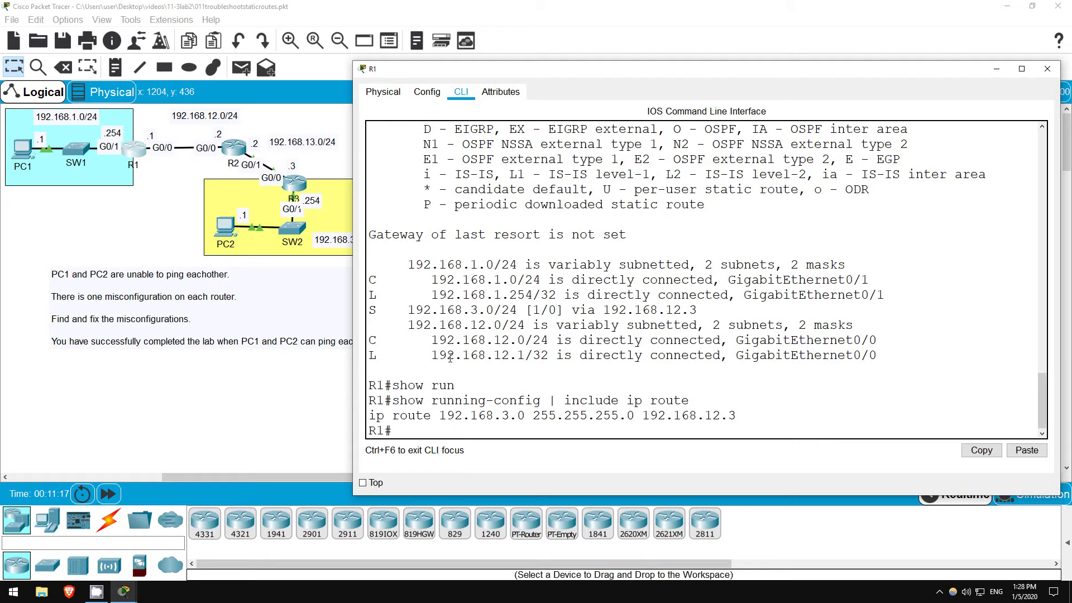
{"action": "left_click_drag", "start_coordinate": [366, 415], "coordinate": [723, 417]}
{"action": "right_click", "coordinate": [688, 418]}
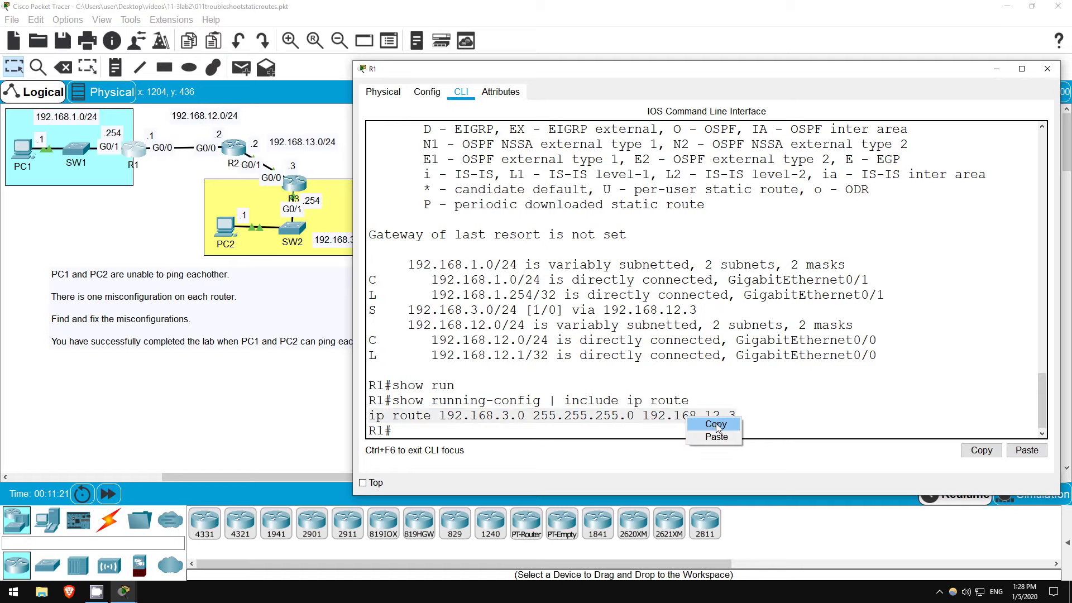
{"action": "left_click", "coordinate": [716, 424]}
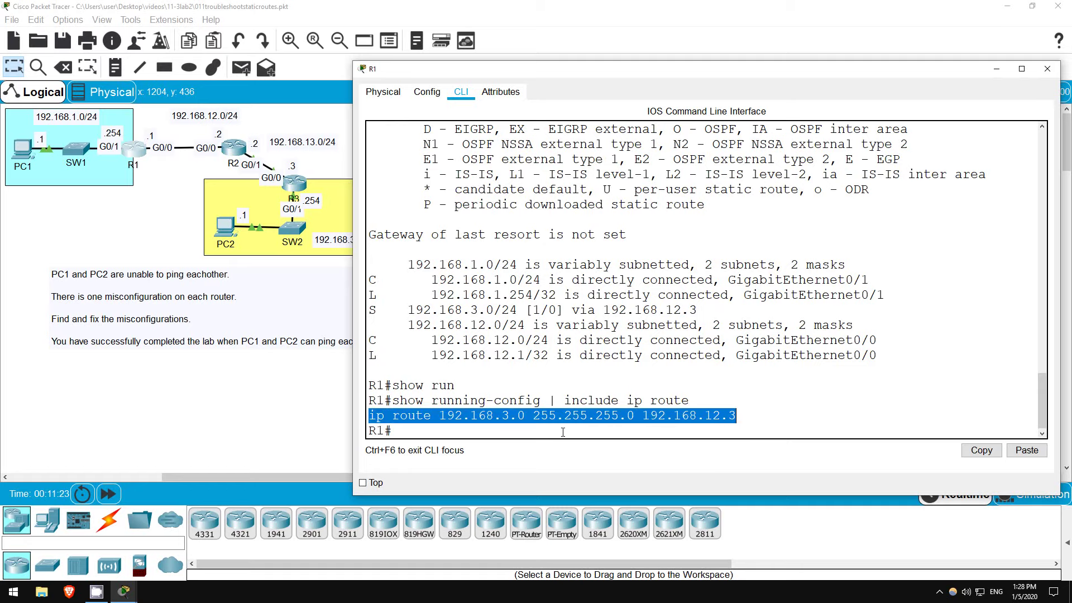
{"action": "left_click", "coordinate": [550, 416]}
In configure terminal, paste the copied route prefixed with 'no' to delete it.
{"action": "type", "text": "conf"}
{"action": "key", "text": "Tab"}
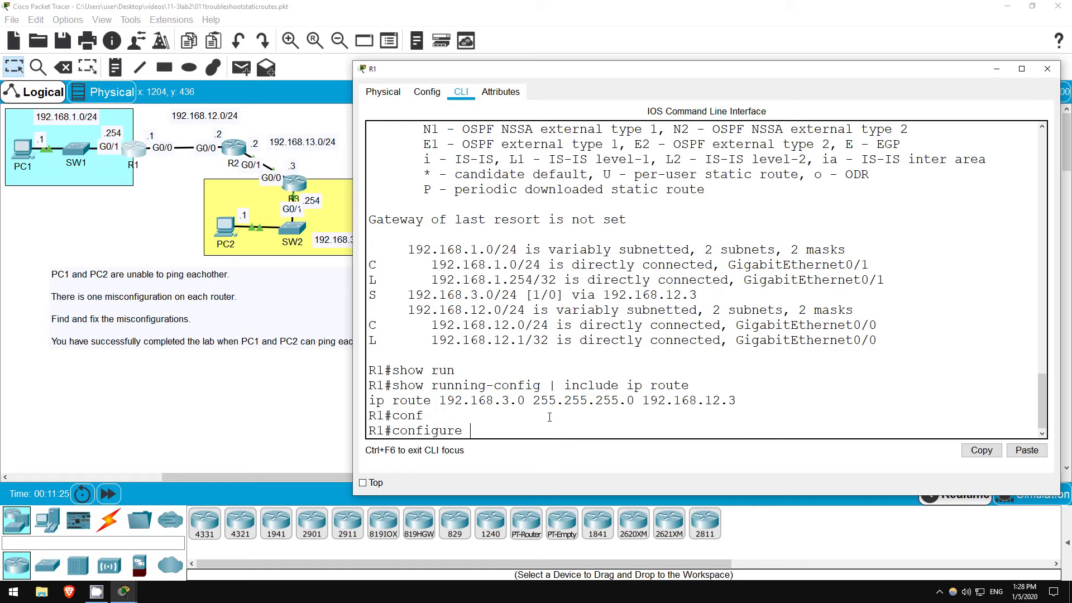
{"action": "type", "text": "ter"}
{"action": "key", "text": "Tab"}
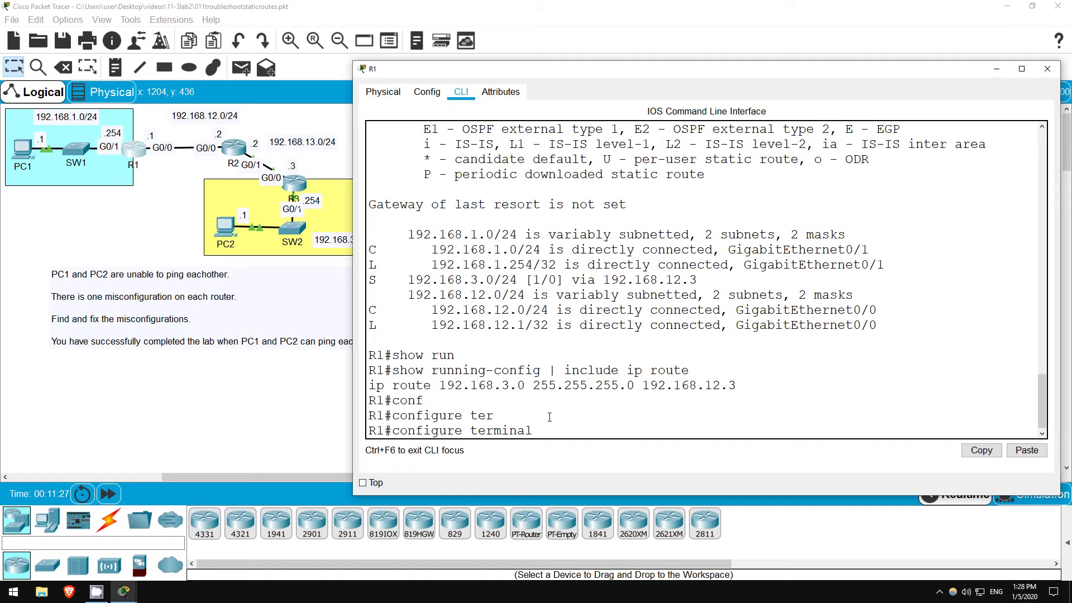
{"action": "key", "text": "Return"}
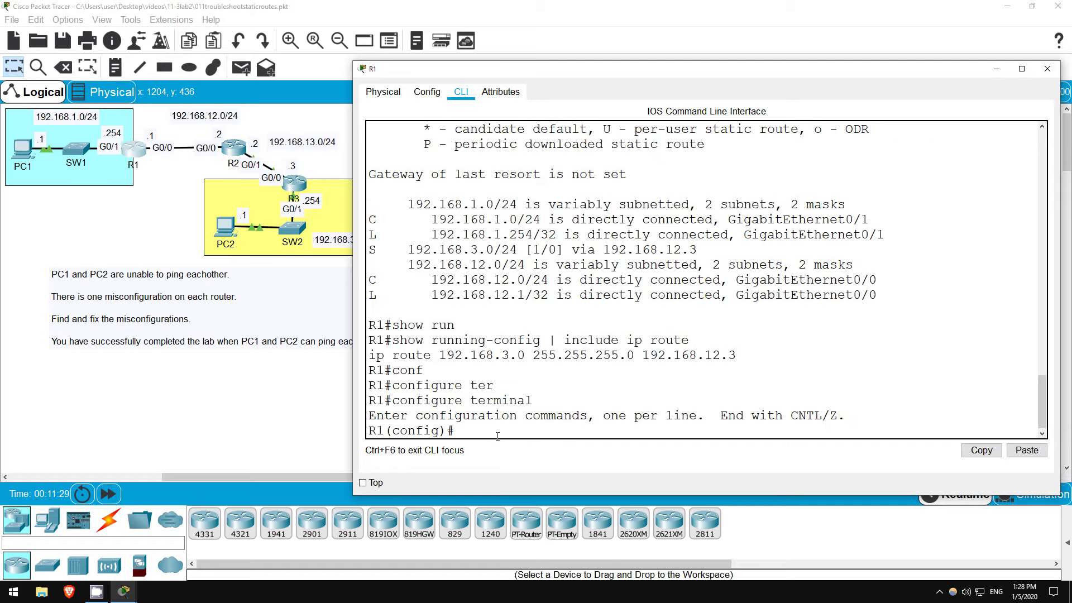
{"action": "right_click", "coordinate": [467, 432]}
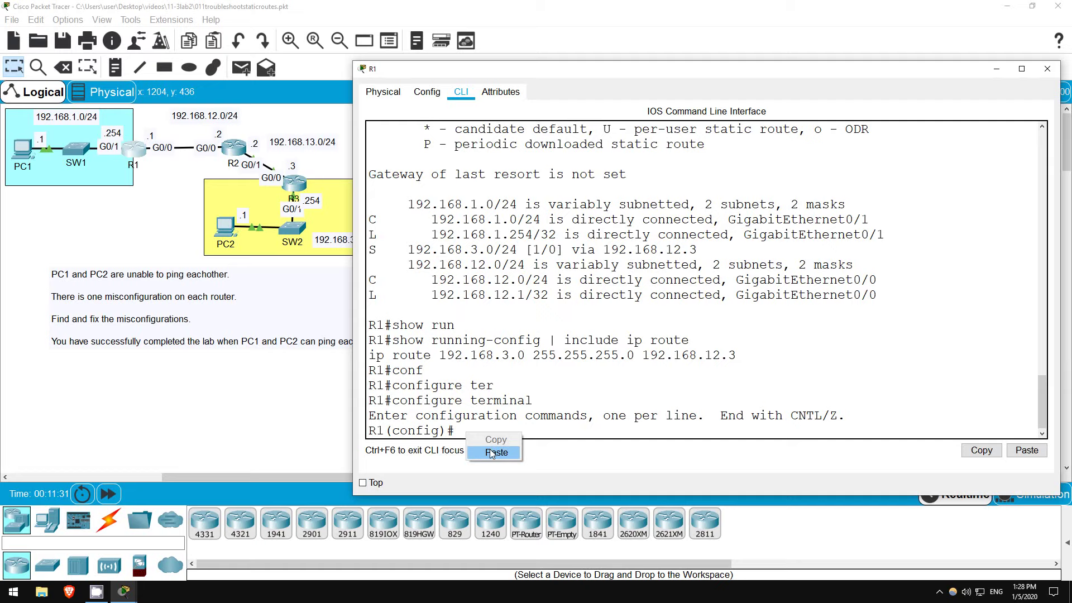
{"action": "left_click", "coordinate": [492, 453]}
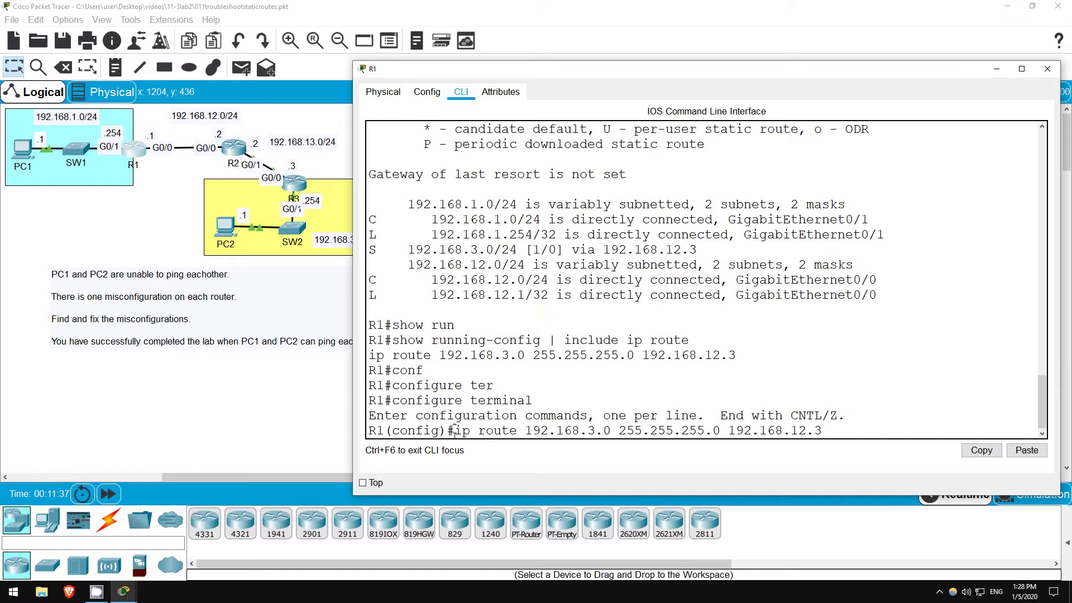
{"action": "type", "text": "no"}
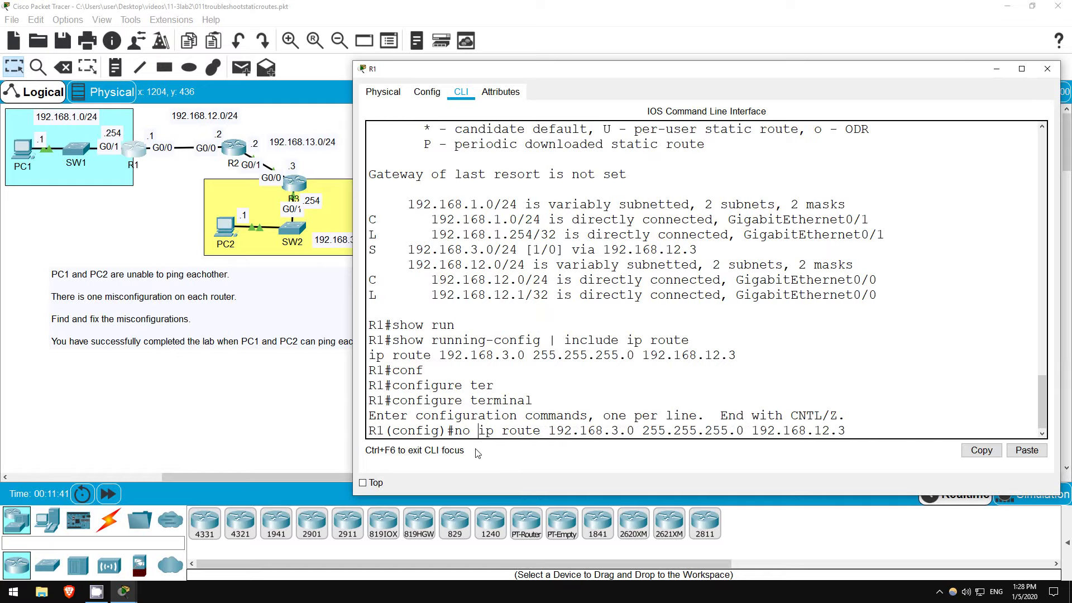
{"action": "key", "text": "Return"}
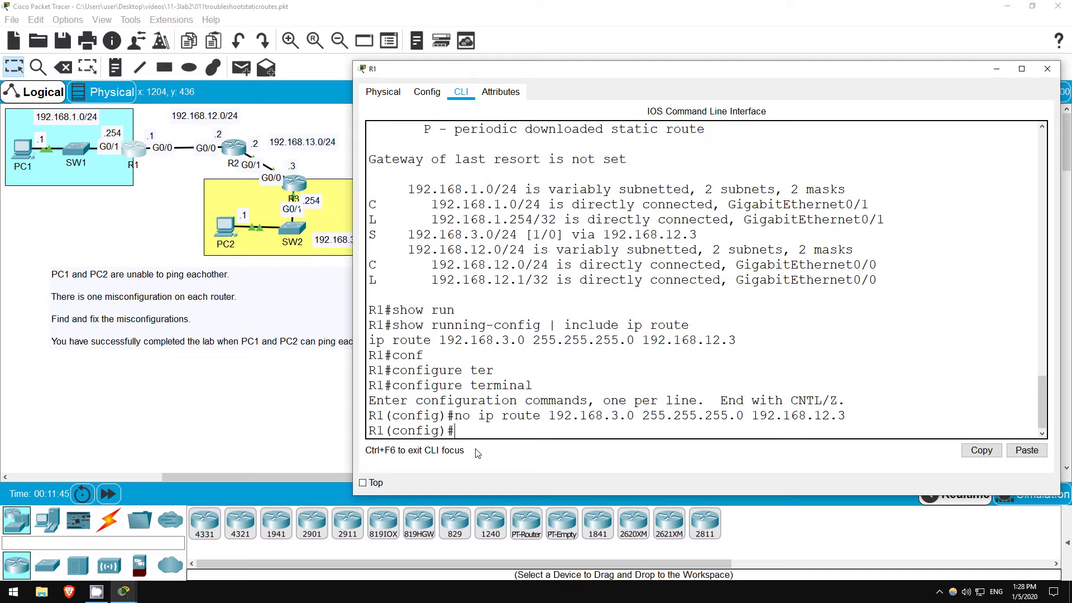
Confirm no static route remains, then add 192.168.3.0/24 via next hop 192.168.12.2.
{"action": "type", "text": "do sh run | include"}
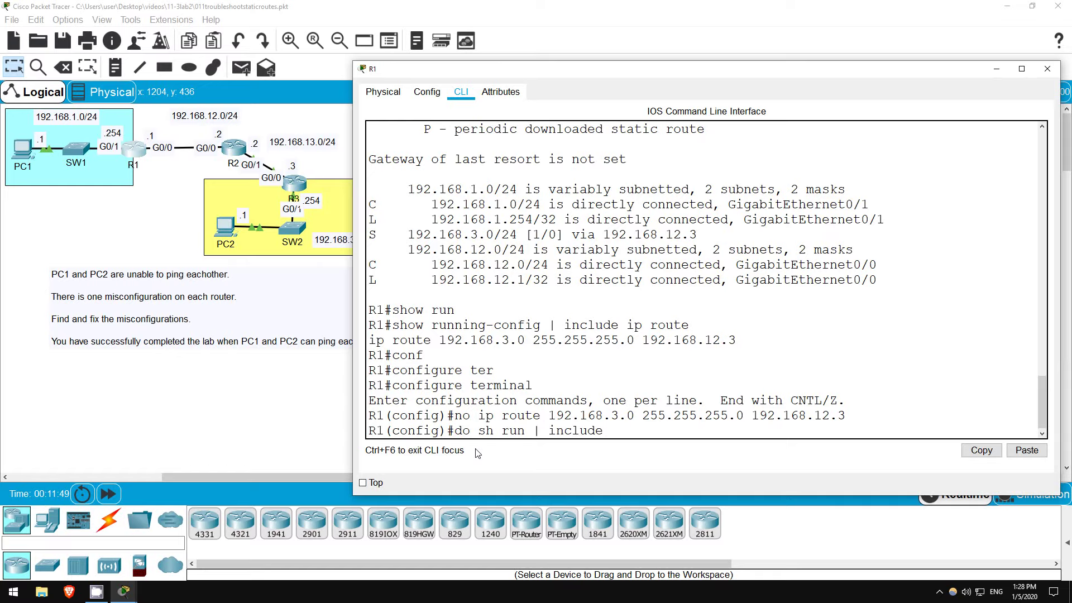
{"action": "type", "text": " ip route"}
{"action": "key", "text": "Return"}
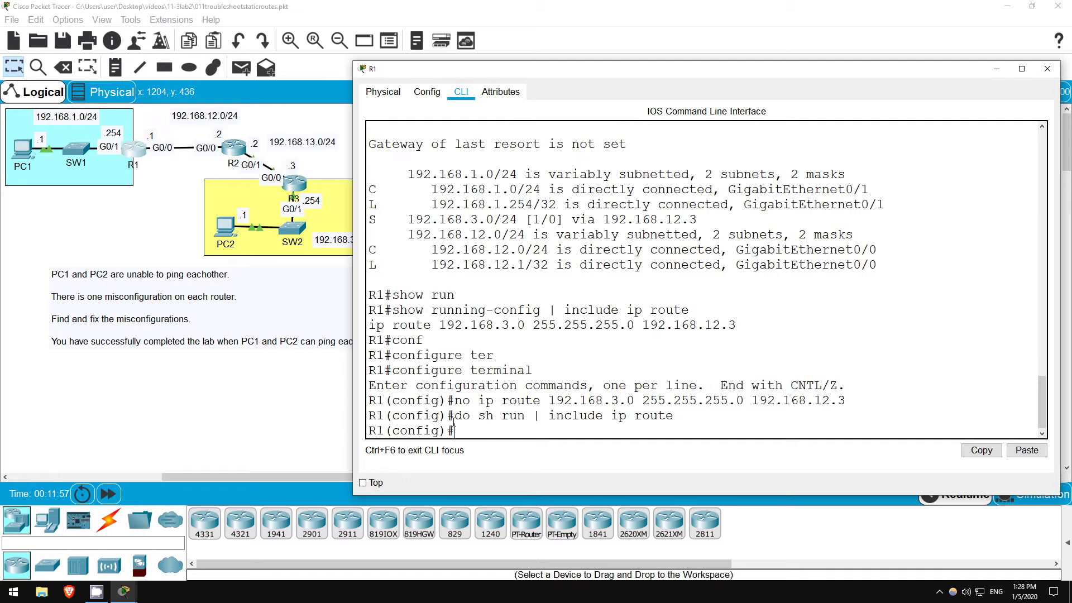
{"action": "right_click", "coordinate": [456, 427]}
{"action": "left_click", "coordinate": [486, 446]}
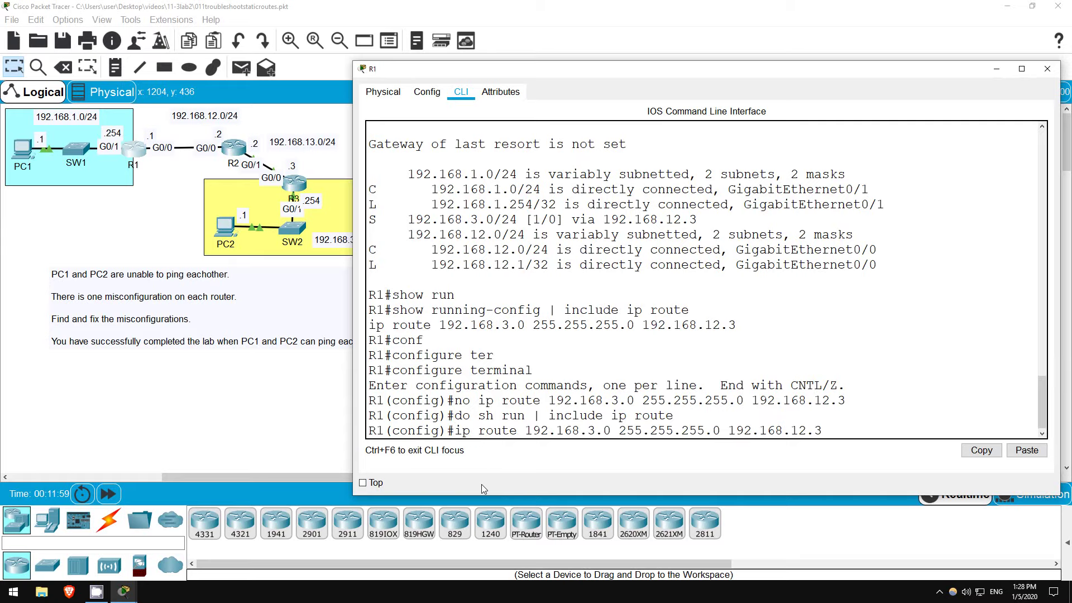
{"action": "key", "text": "BackSpace"}
{"action": "type", "text": "2"}
{"action": "key", "text": "Return"}
Rerun 'do sh run | include ip route' to verify the new route line.
{"action": "key", "text": "Up"}
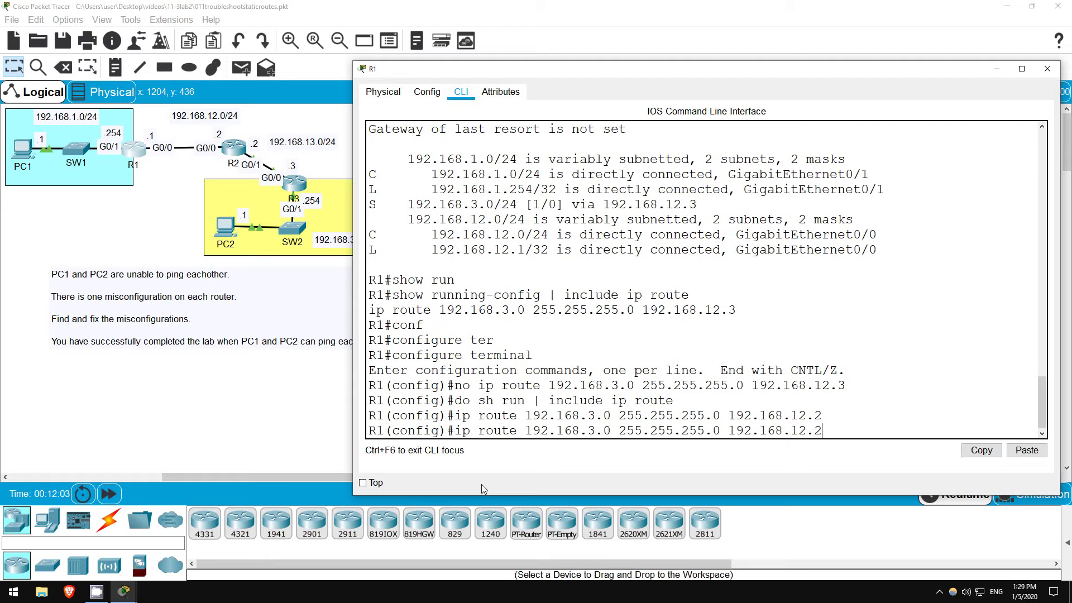
{"action": "key", "text": "Up"}
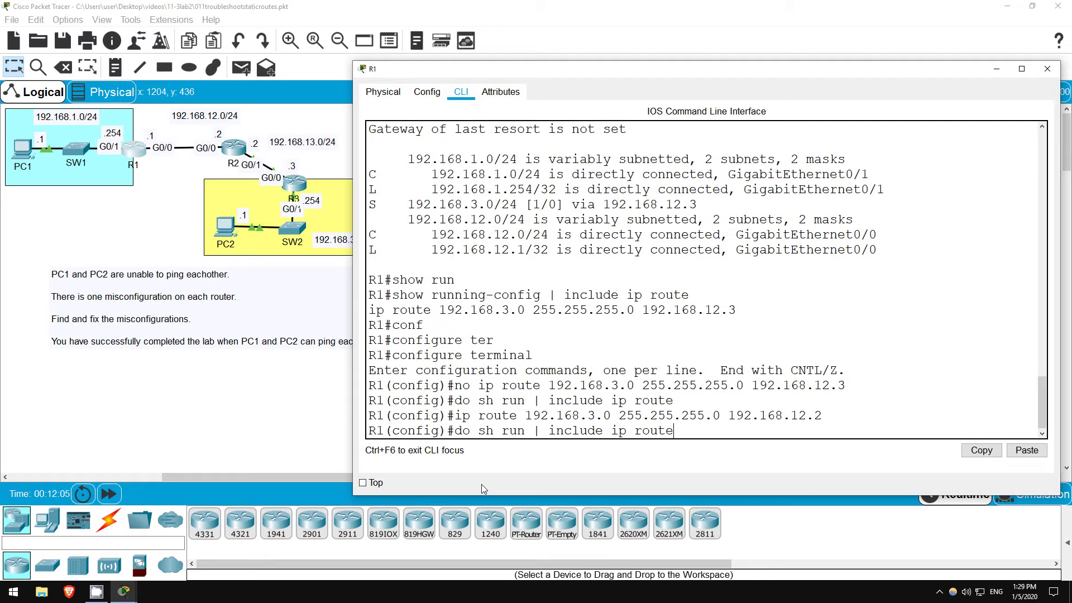
{"action": "key", "text": "Return"}
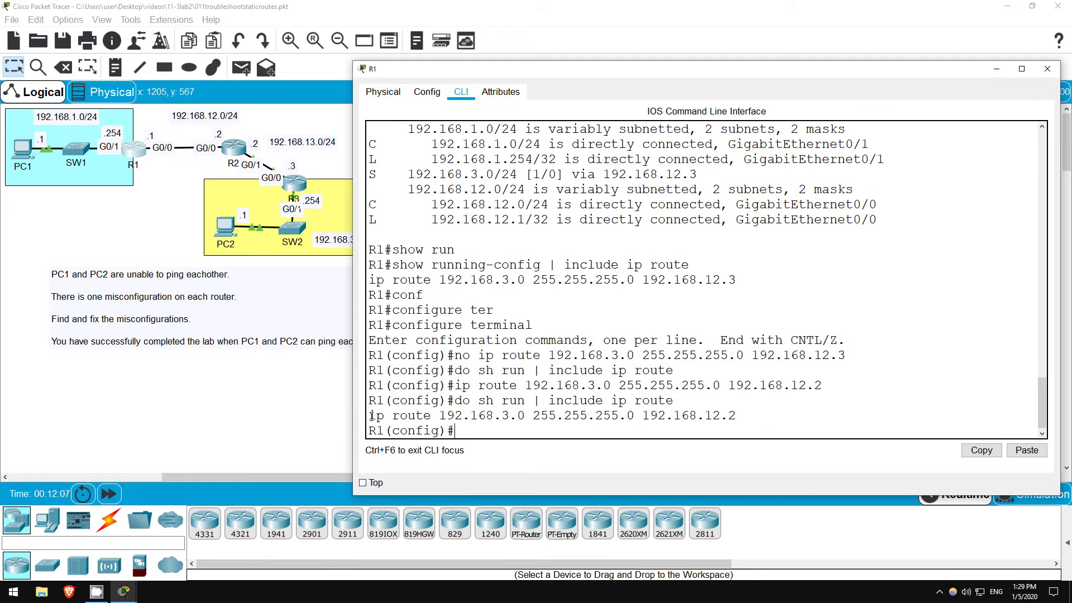
{"action": "left_click_drag", "start_coordinate": [371, 416], "coordinate": [748, 415]}
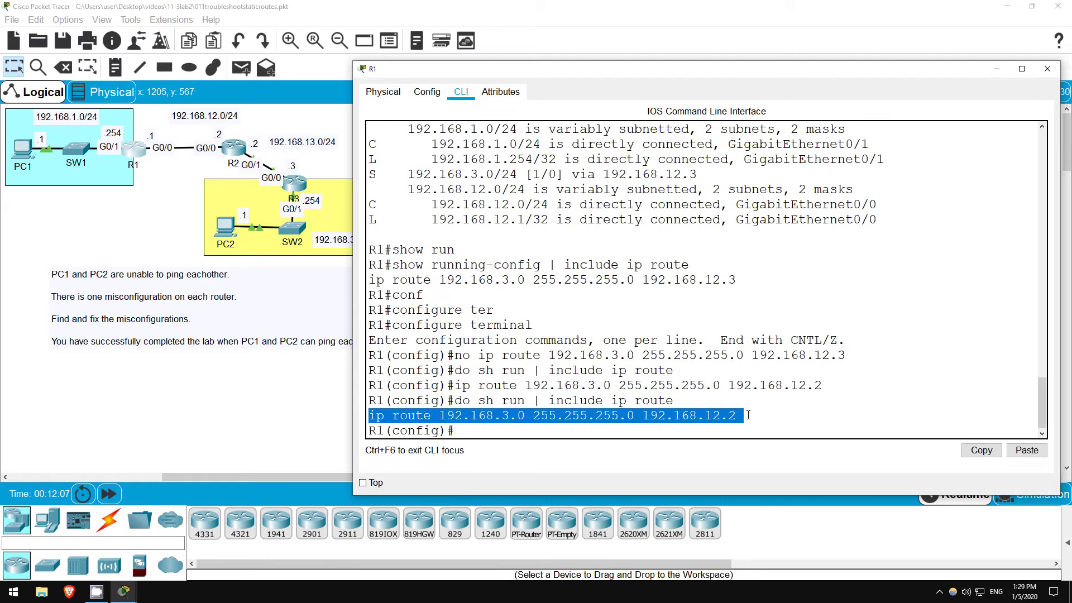
{"action": "left_click", "coordinate": [503, 432]}
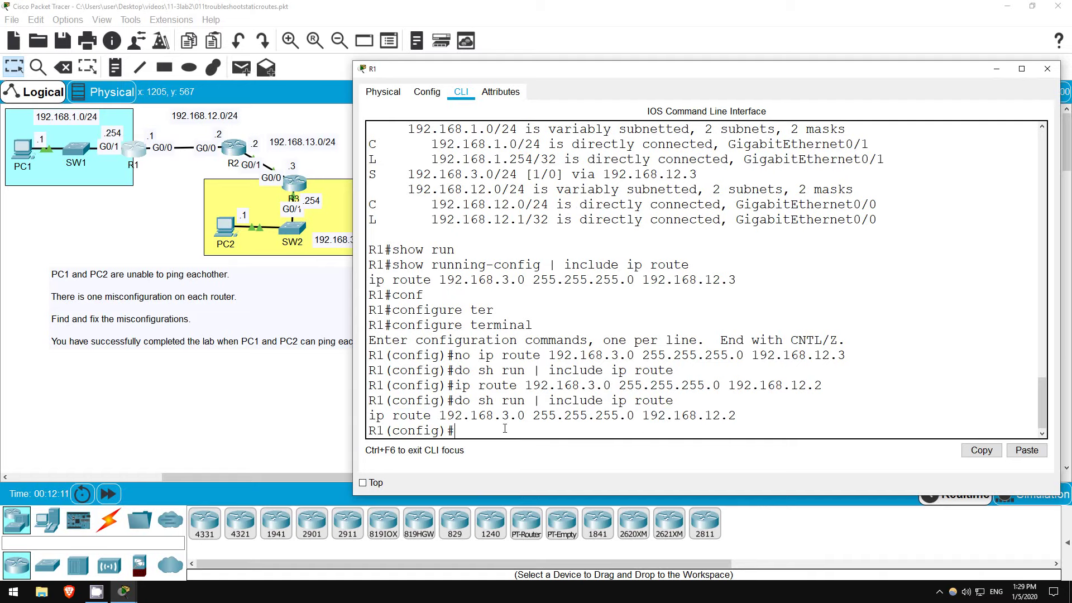
Run 'do sh ip route' and check the S 192.168.3.0/24 via 192.168.12.2 entry.
{"action": "type", "text": "do sh ip route"}
{"action": "key", "text": "Return"}
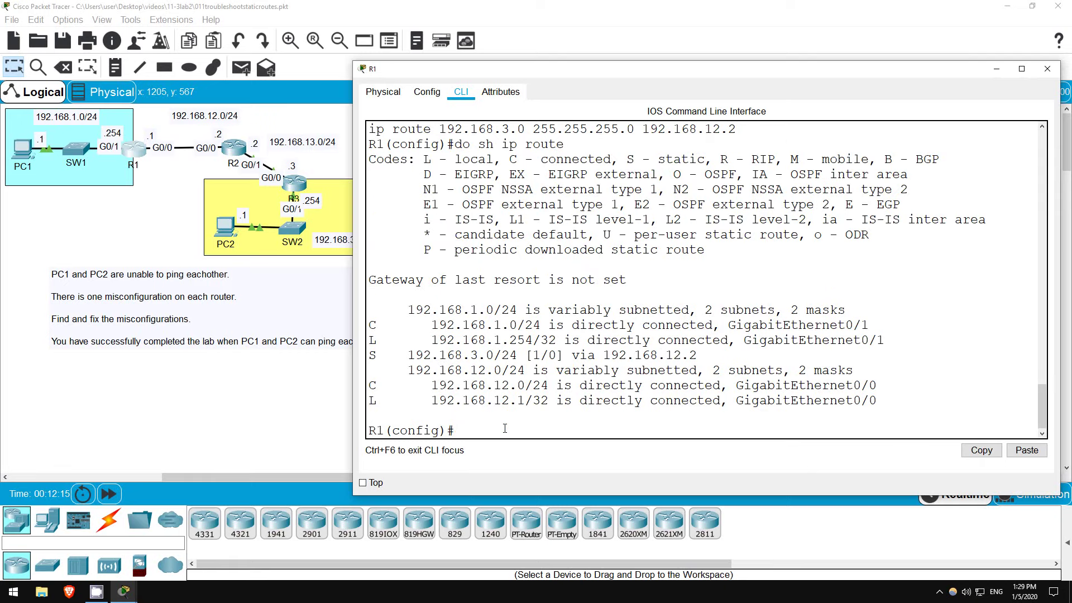
{"action": "left_click_drag", "start_coordinate": [369, 356], "coordinate": [697, 355]}
{"action": "left_click", "coordinate": [479, 430]}
Open R2's CLI and enter privileged mode with 'en'.
{"action": "left_click", "coordinate": [230, 146]}
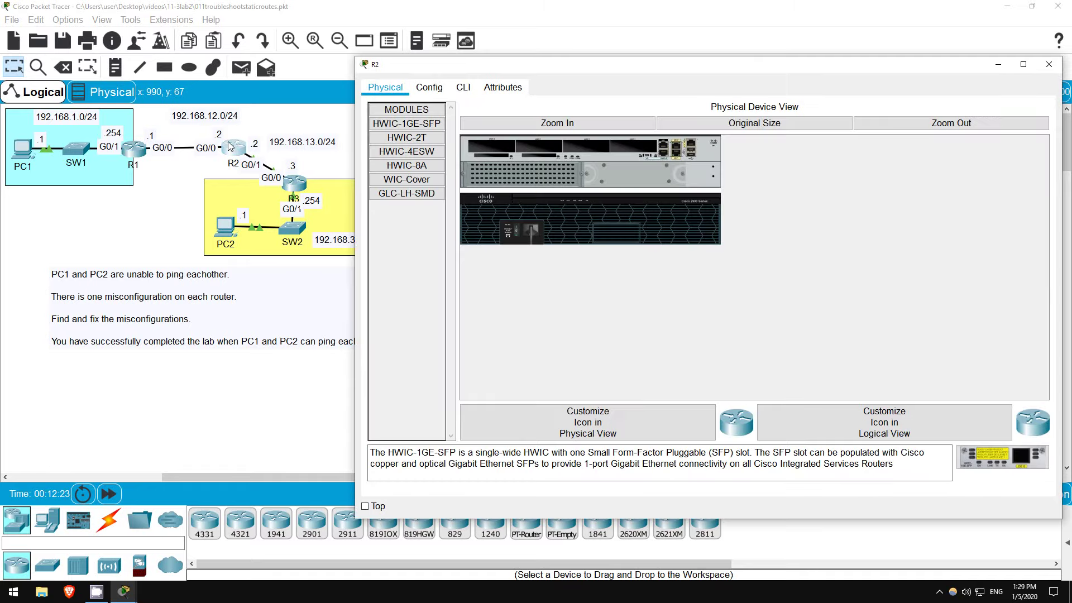
{"action": "left_click", "coordinate": [463, 87]}
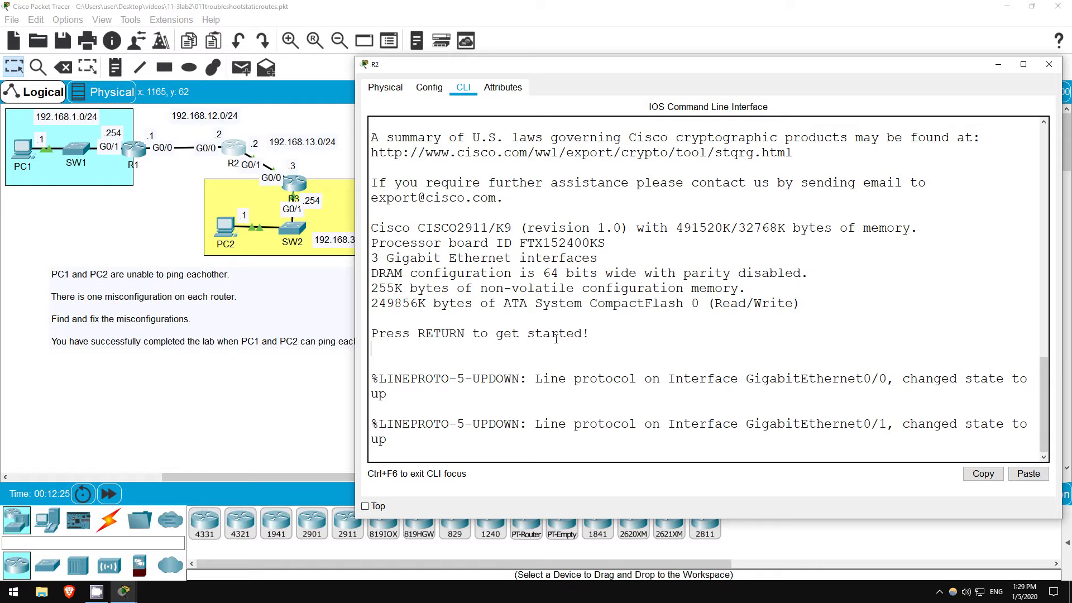
{"action": "key", "text": "Return"}
{"action": "key", "text": "Return"}
{"action": "type", "text": "en"}
{"action": "key", "text": "Return"}
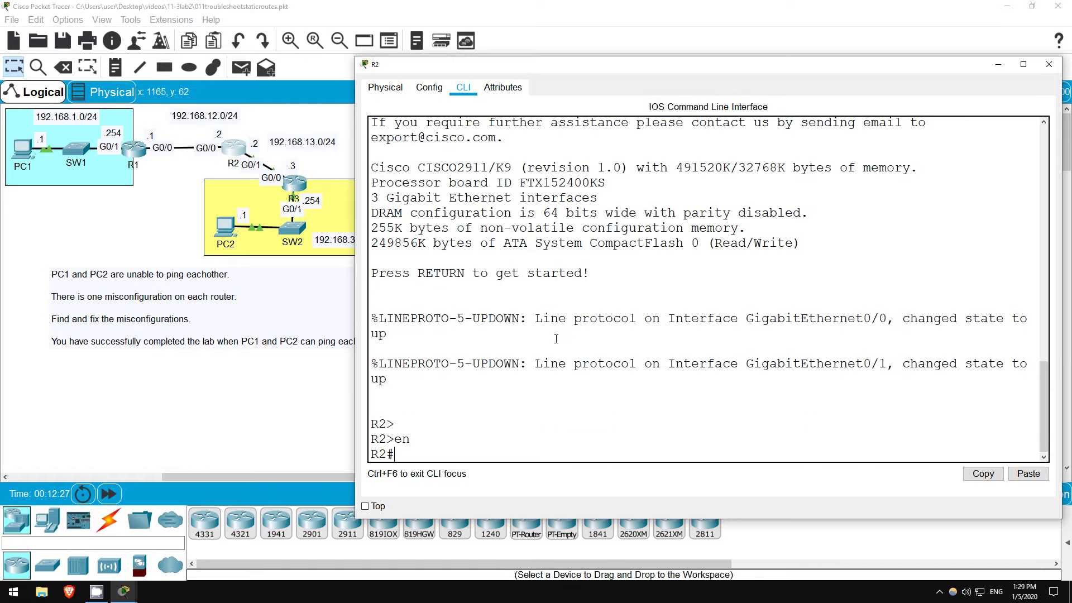
{"action": "key", "text": "Return"}
{"action": "key", "text": "Return"}
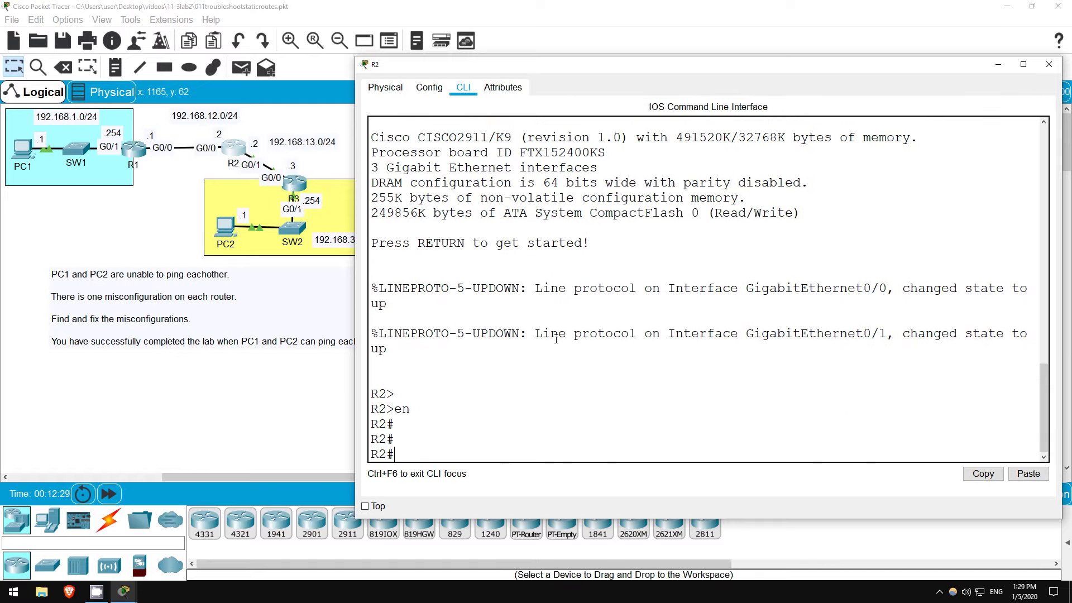
Run 'sh ip int br' and check G0/0 192.168.12.2 and G0/1 192.168.13.2 are up/up.
{"action": "type", "text": "sh ip int br"}
{"action": "key", "text": "Return"}
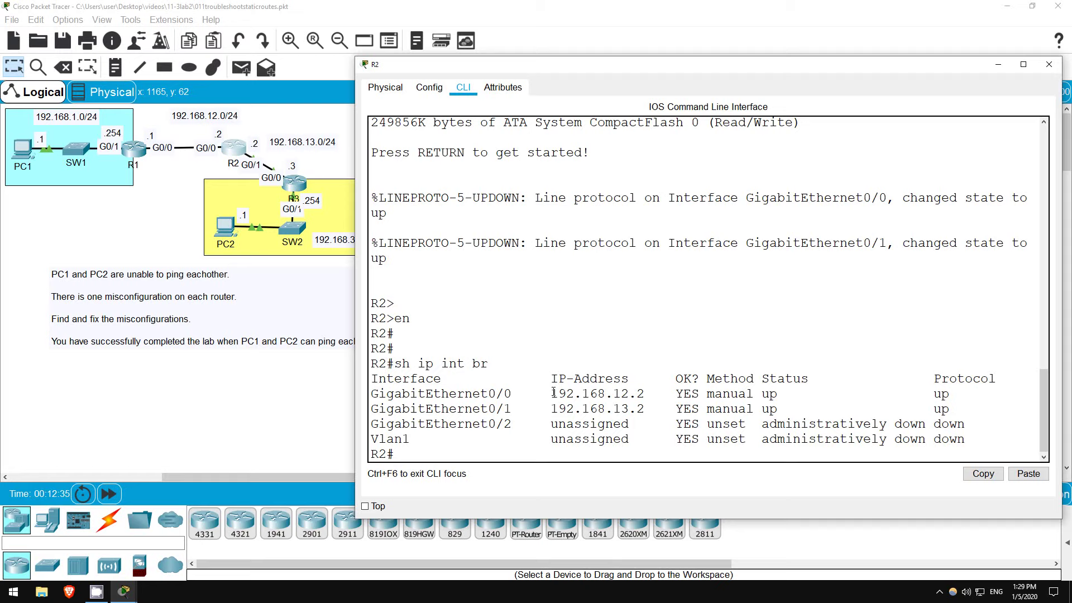
{"action": "left_click_drag", "start_coordinate": [547, 393], "coordinate": [646, 409]}
{"action": "left_click", "coordinate": [763, 394]}
{"action": "left_click_drag", "start_coordinate": [763, 394], "coordinate": [973, 414]}
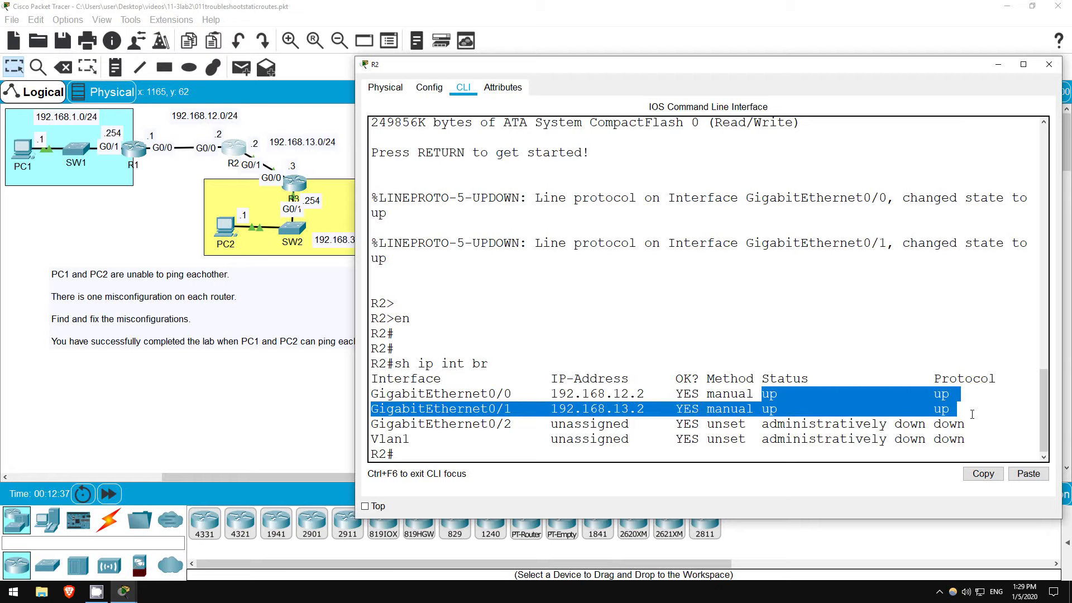
{"action": "left_click", "coordinate": [558, 454]}
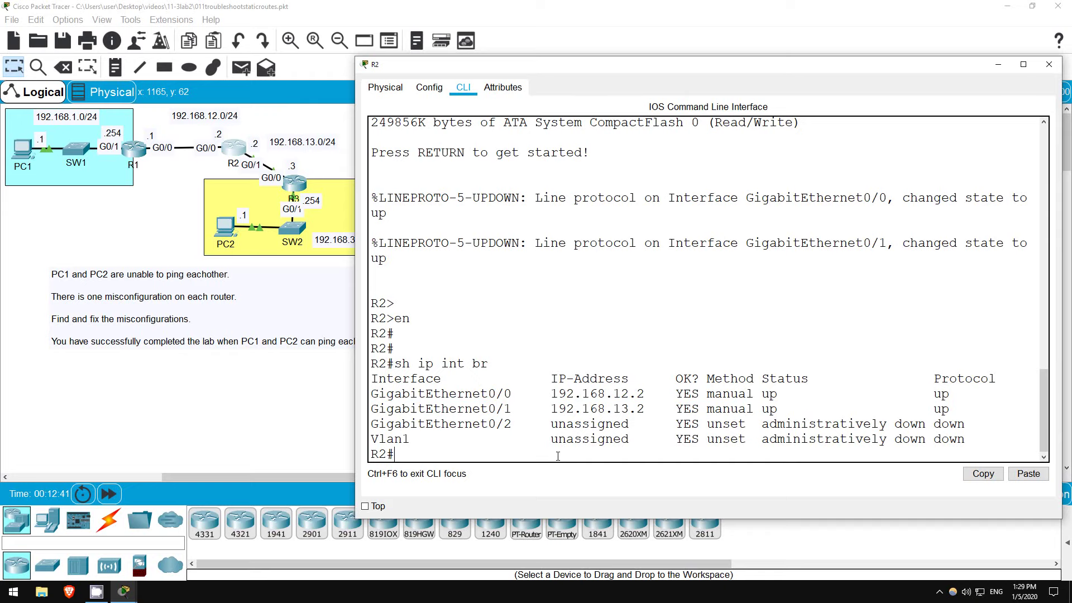
Run 'sh ip route' on R2 and inspect the static routes to 192.168.1.0/24 and 192.168.3.0/24.
{"action": "type", "text": "sh ip route"}
{"action": "key", "text": "Return"}
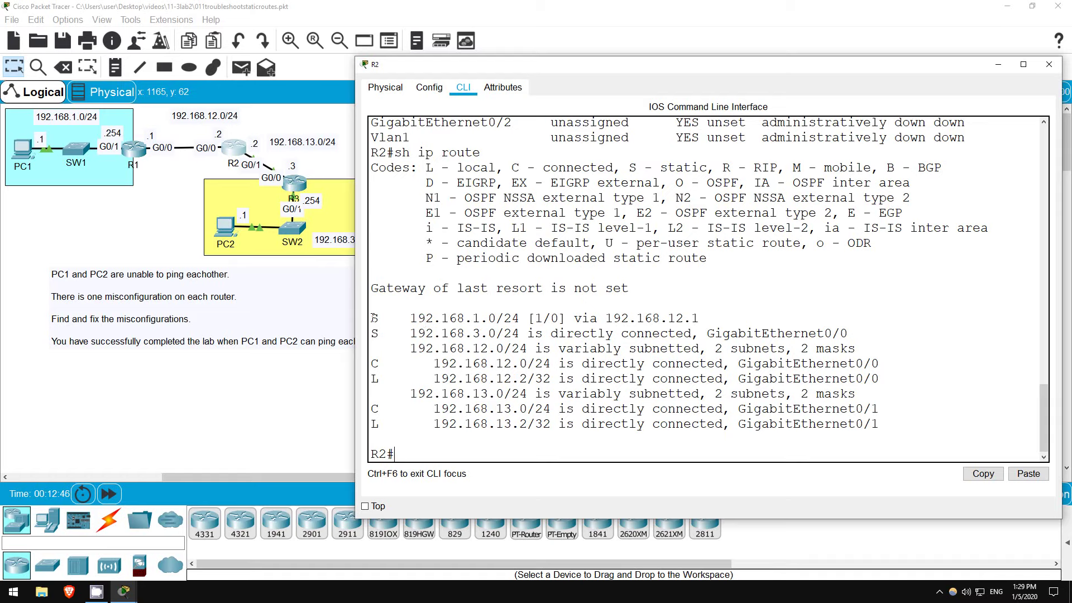
{"action": "left_click_drag", "start_coordinate": [374, 318], "coordinate": [699, 320]}
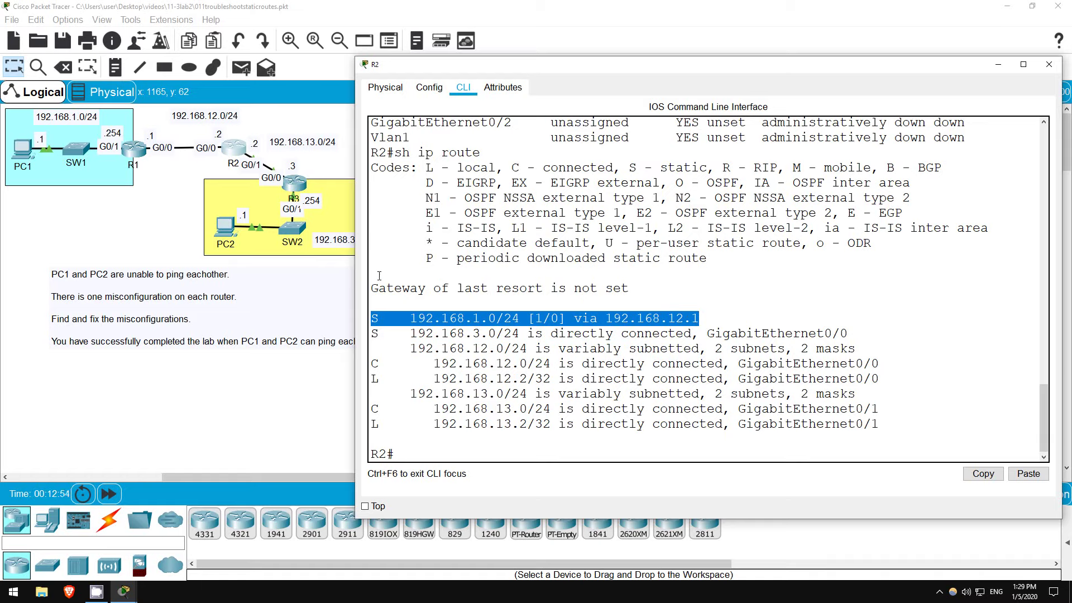
{"action": "left_click", "coordinate": [375, 350]}
{"action": "left_click_drag", "start_coordinate": [375, 333], "coordinate": [707, 333]}
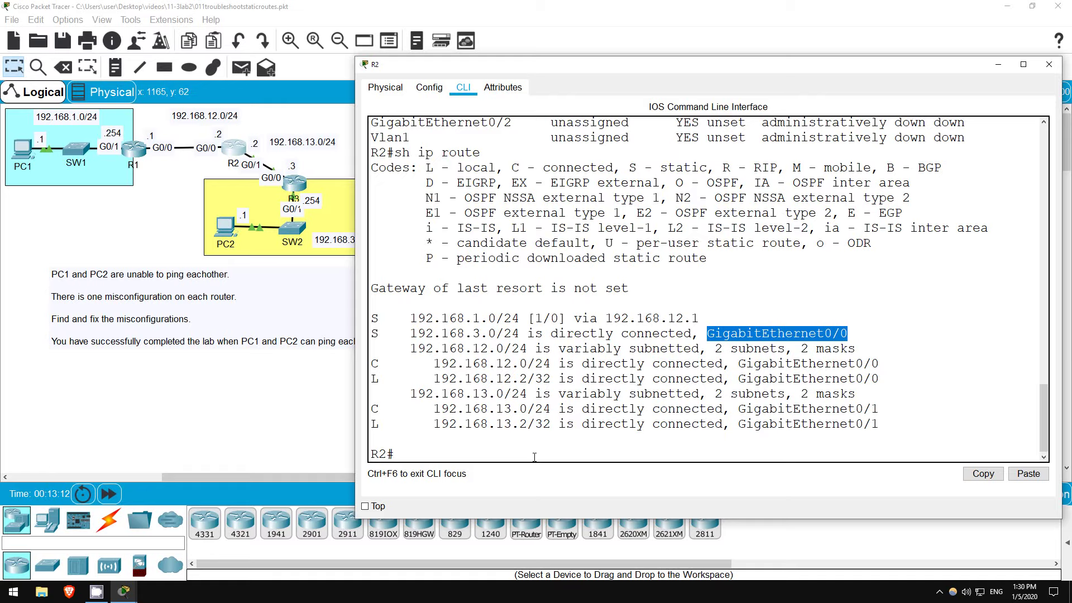
{"action": "left_click", "coordinate": [534, 457]}
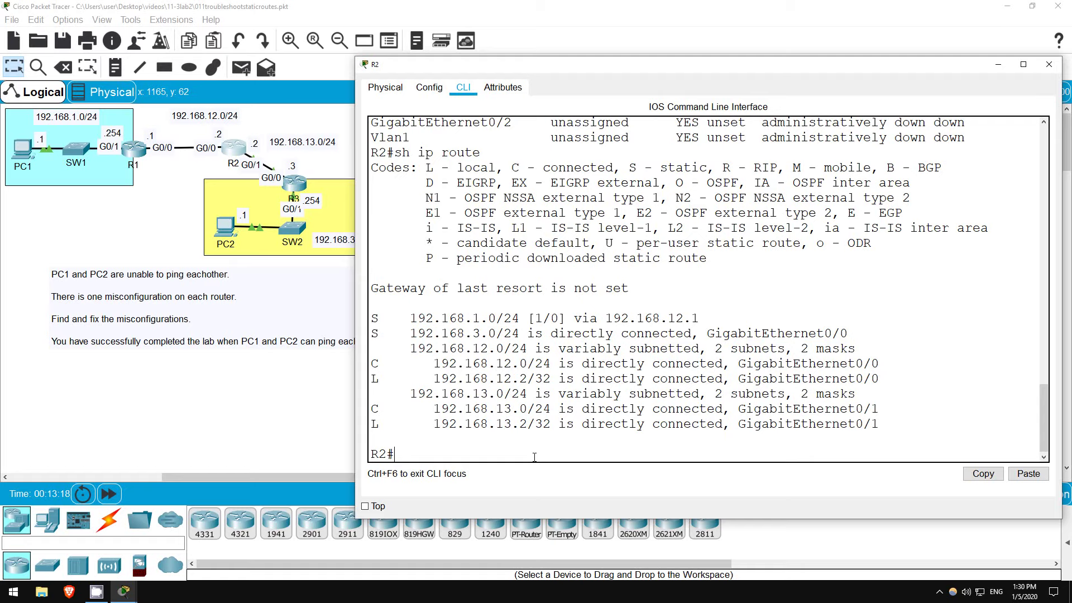
In config mode add 'ip route 192.168.3.0 255.255.255.0 g0/1' and check both routes with 'do sh ip route'.
{"action": "type", "text": "conf t"}
{"action": "key", "text": "Return"}
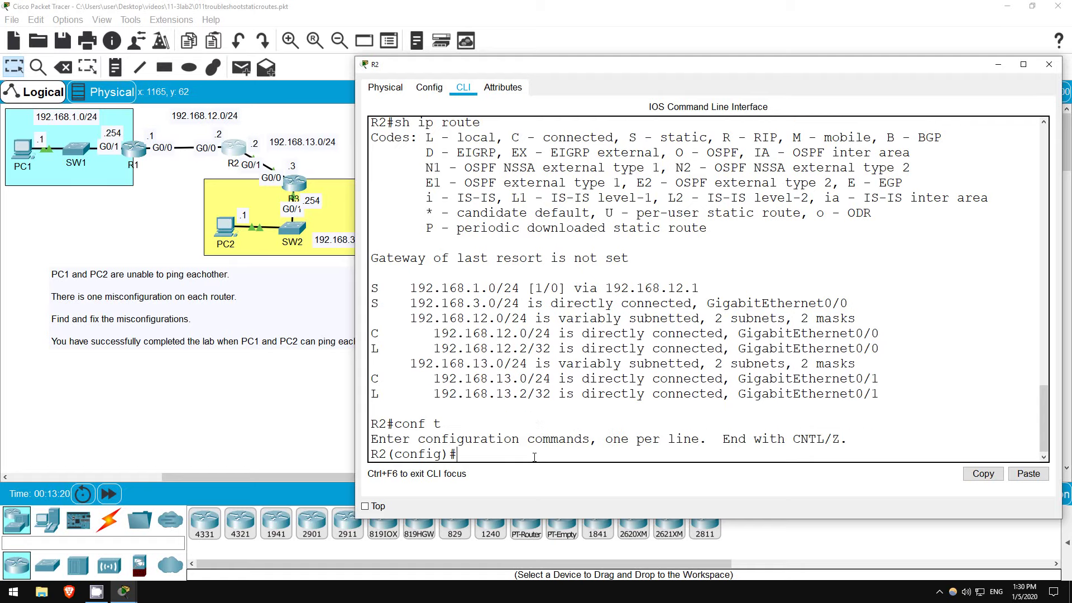
{"action": "type", "text": "ip route 192.168.3.0 255.255.25"}
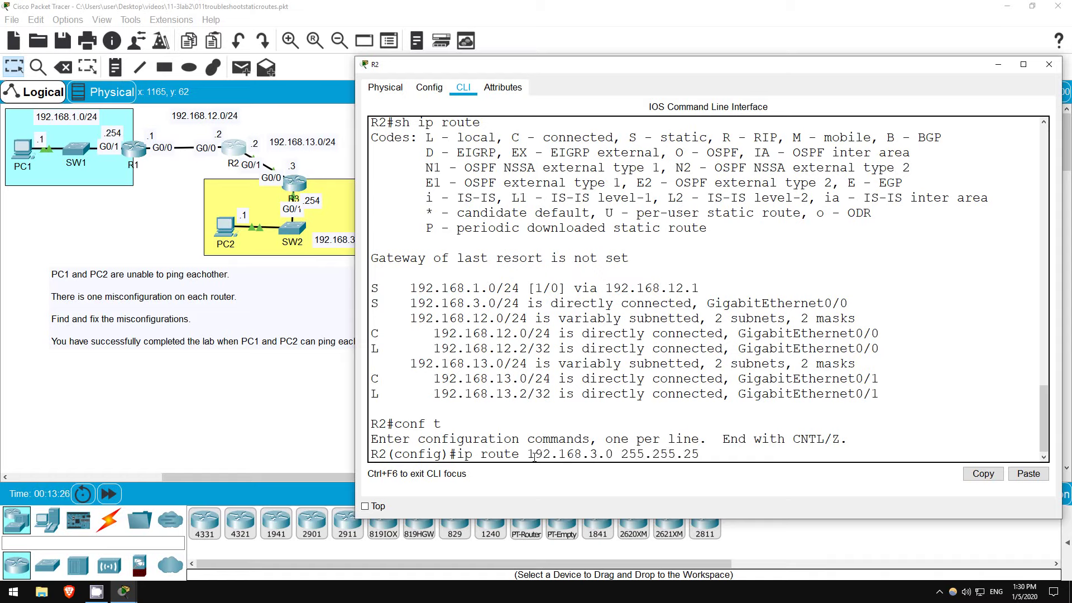
{"action": "type", "text": "5.0 g0/1"}
{"action": "key", "text": "Return"}
{"action": "key", "text": "Return"}
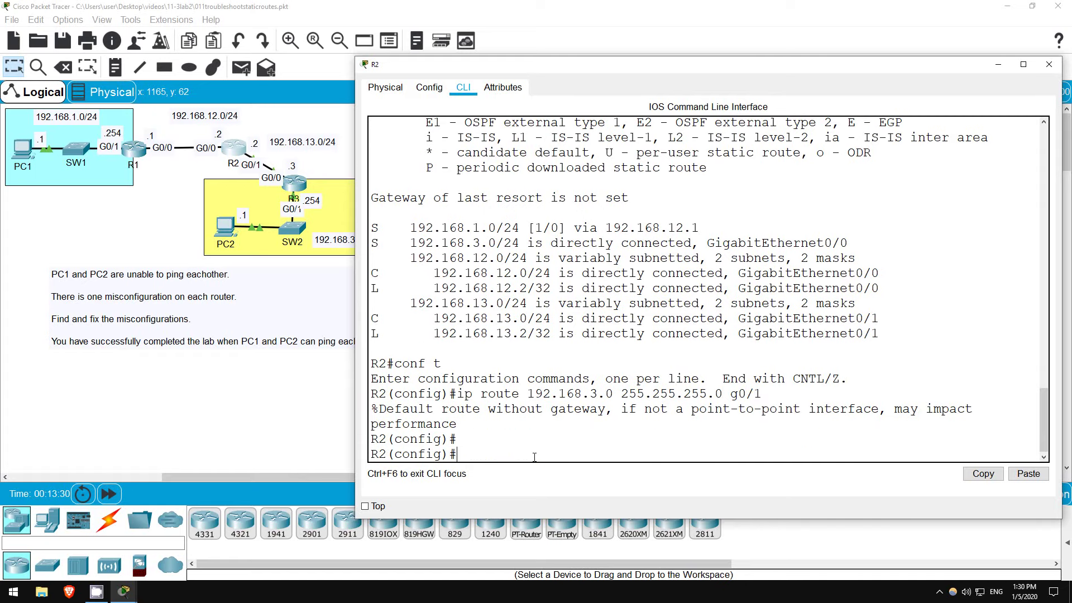
{"action": "type", "text": "do sh ip route"}
{"action": "key", "text": "Return"}
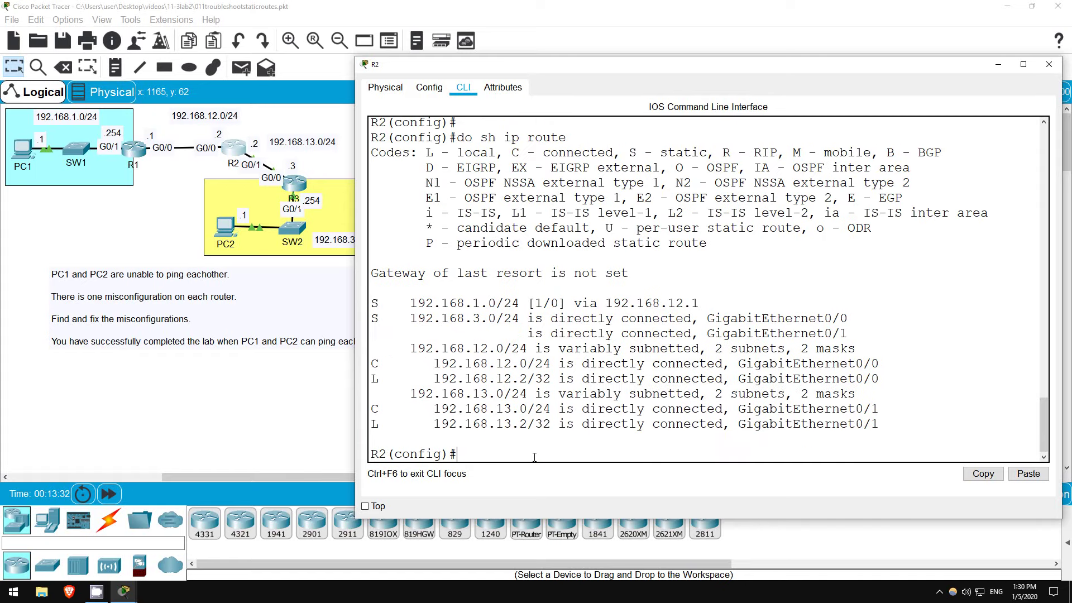
{"action": "left_click_drag", "start_coordinate": [404, 317], "coordinate": [856, 327]}
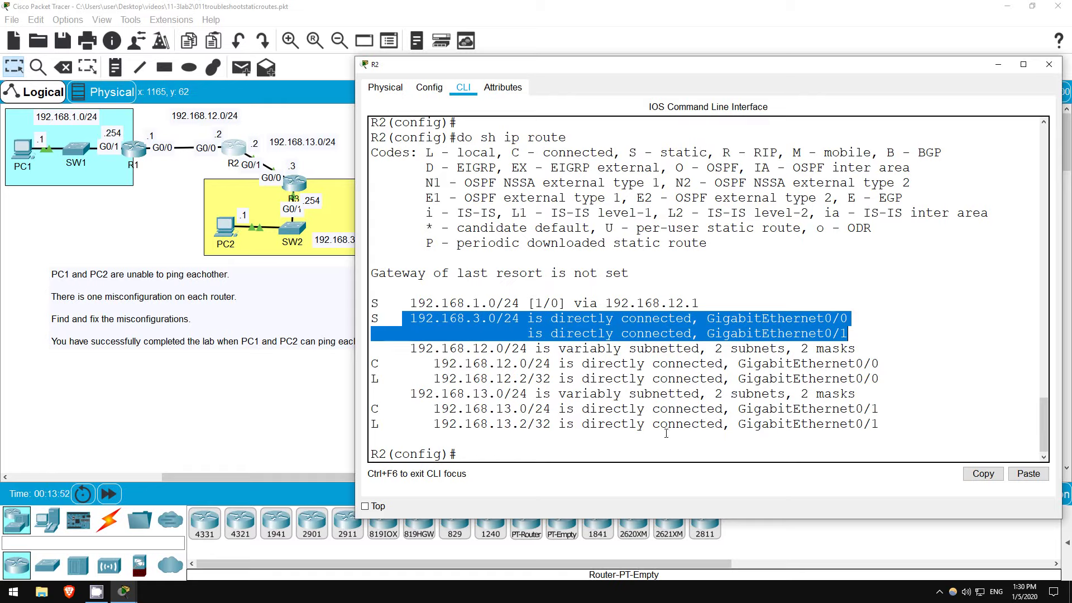
{"action": "left_click", "coordinate": [617, 458]}
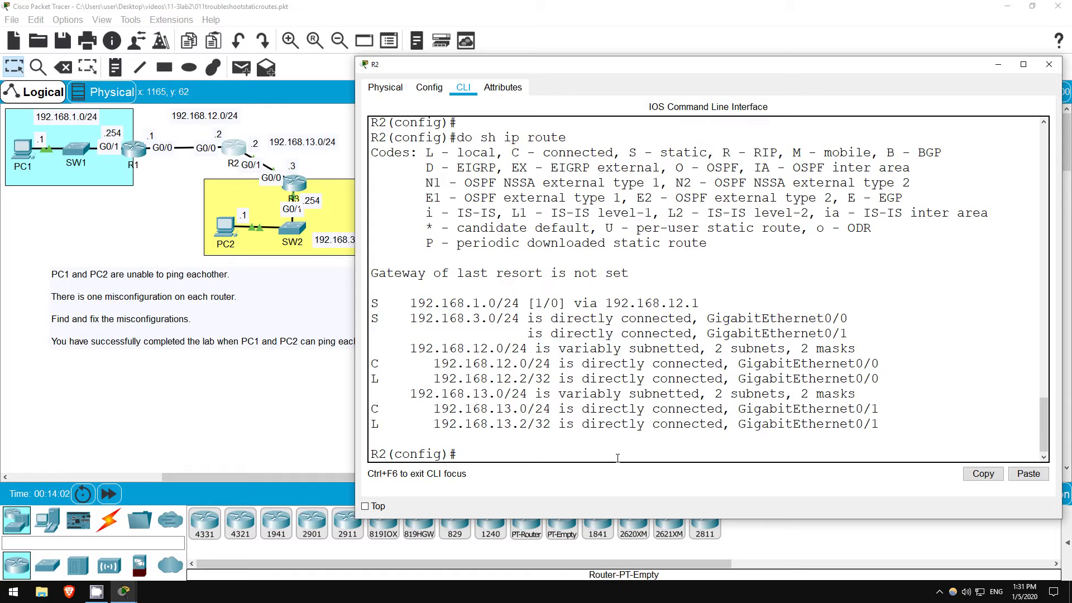
Copy R2's G0/0 route to 192.168.3.0/24 from the running config and remove it with 'no'.
{"action": "type", "text": "do sh run | include ip route"}
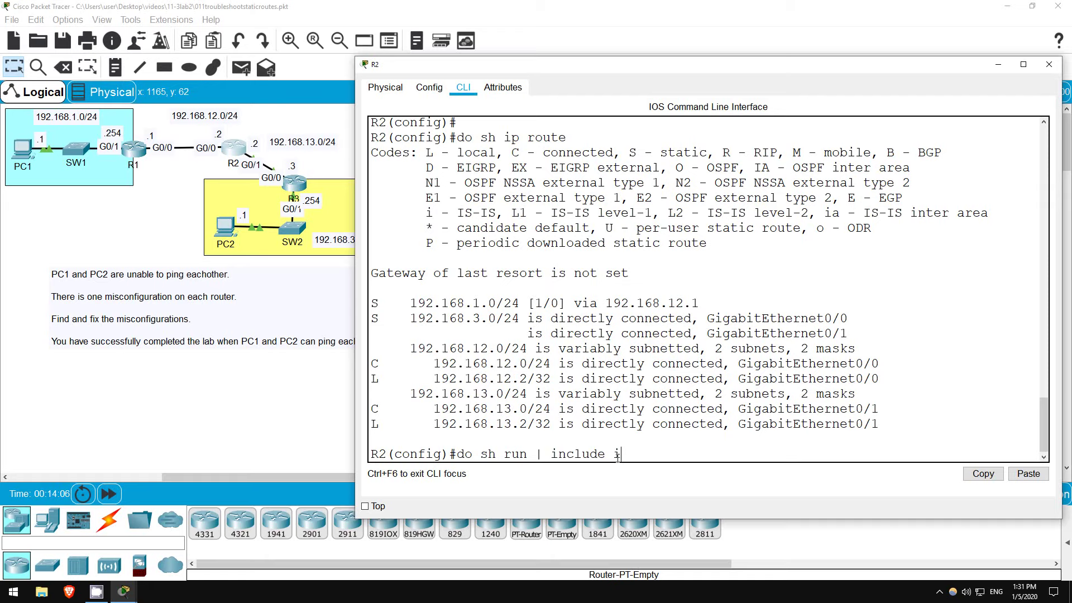
{"action": "key", "text": "Return"}
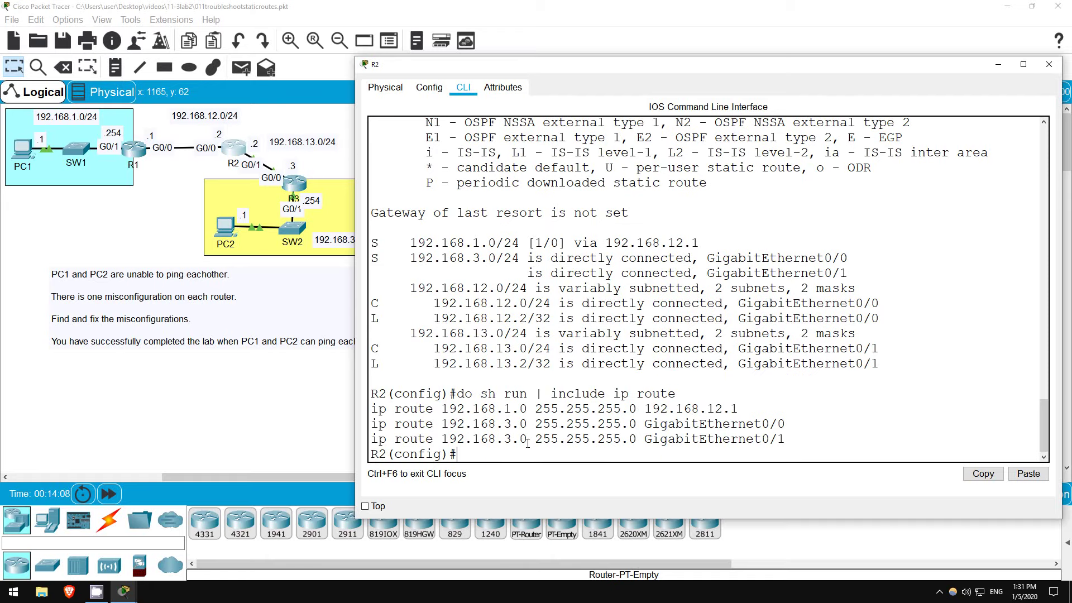
{"action": "left_click_drag", "start_coordinate": [376, 426], "coordinate": [787, 425]}
{"action": "right_click", "coordinate": [761, 429]}
{"action": "left_click", "coordinate": [782, 431]}
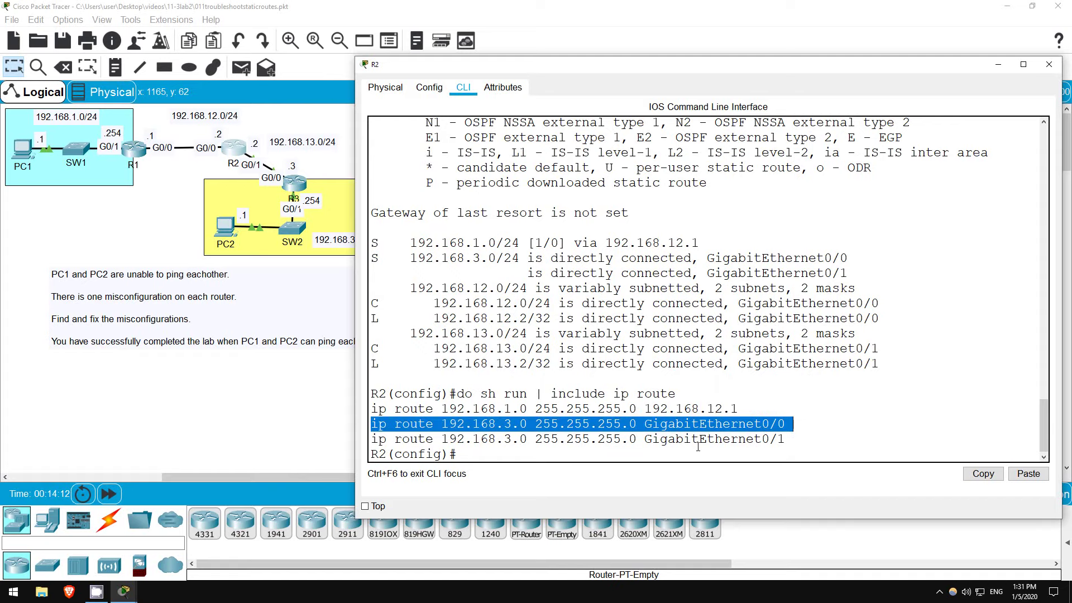
{"action": "right_click", "coordinate": [604, 459]}
{"action": "left_click", "coordinate": [628, 476]}
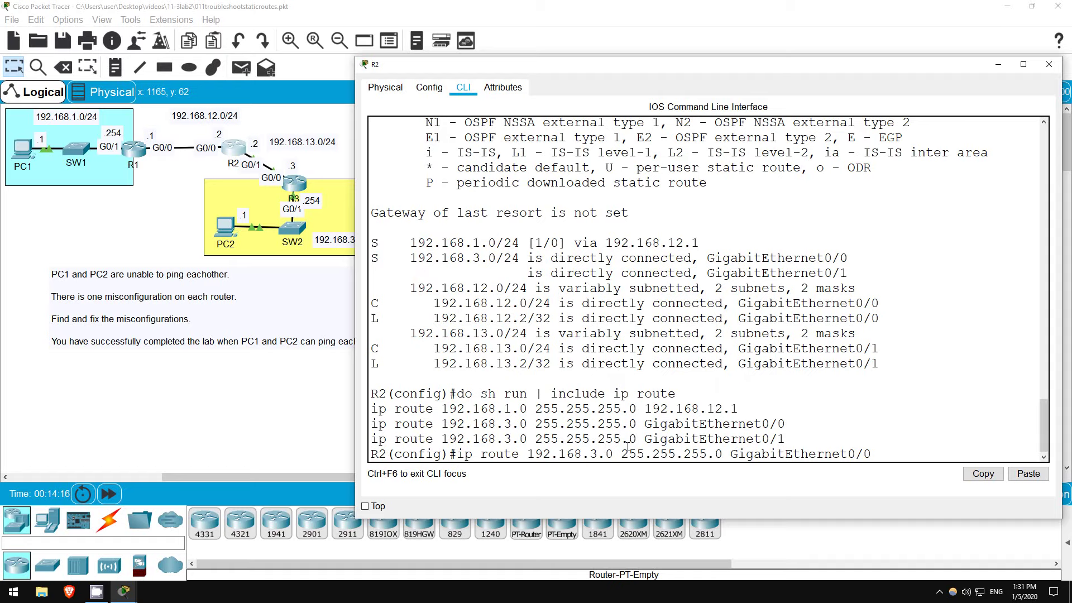
{"action": "type", "text": "no"}
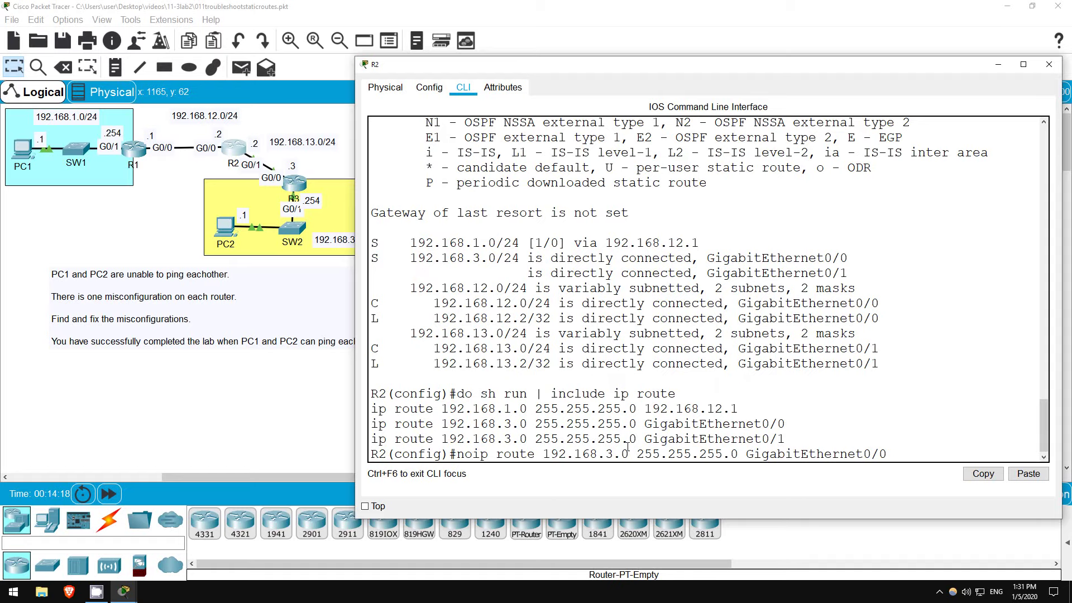
{"action": "key", "text": "Return"}
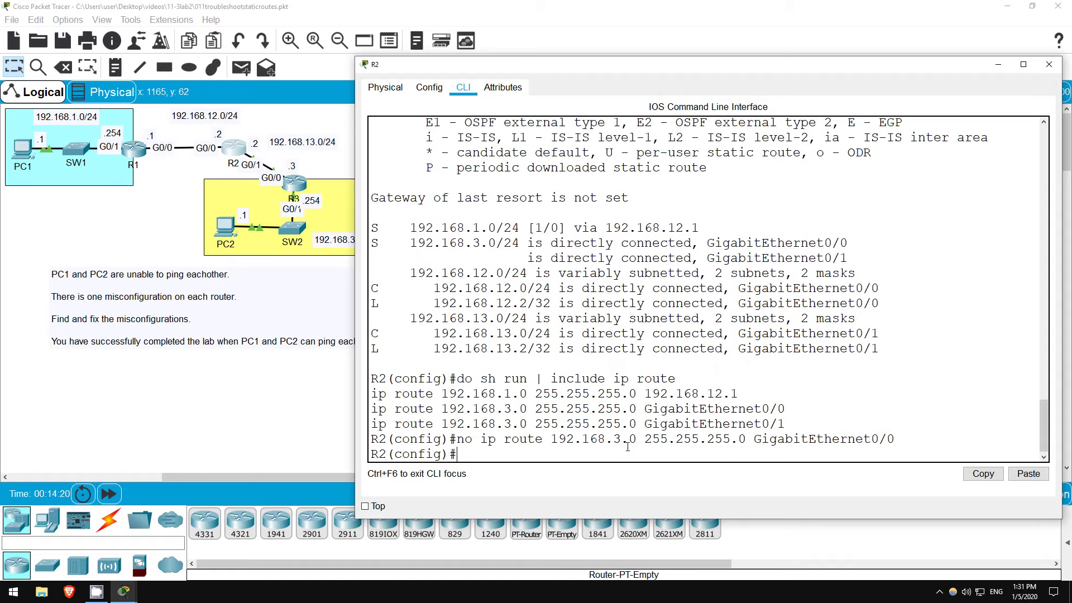
Run 'do sh ip ro' to confirm only the GigabitEthernet0/1 route remains.
{"action": "key", "text": "Return"}
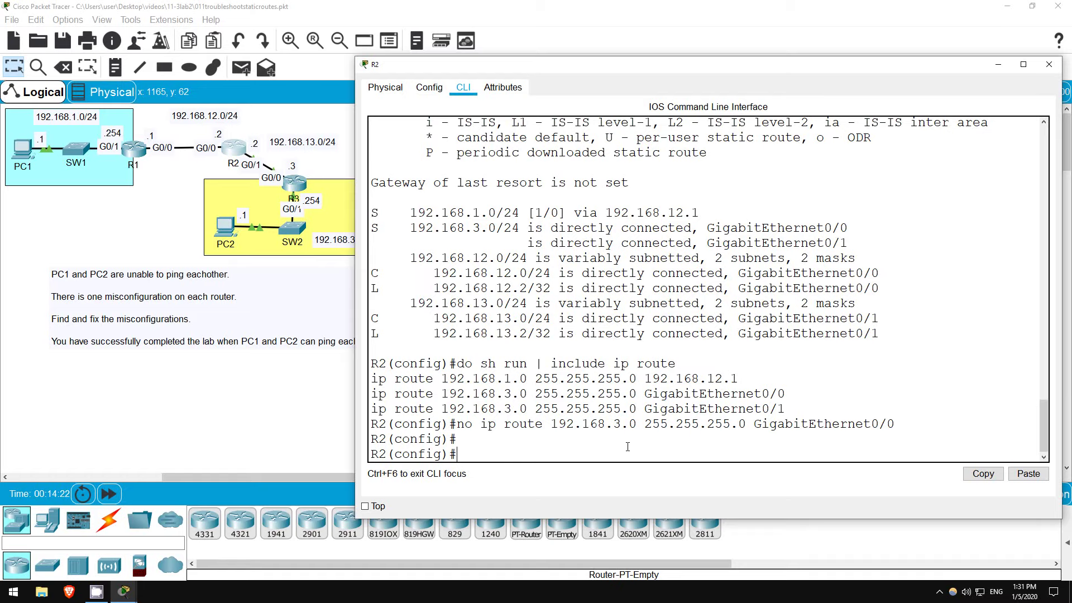
{"action": "type", "text": "do sh ip ro"}
{"action": "key", "text": "Return"}
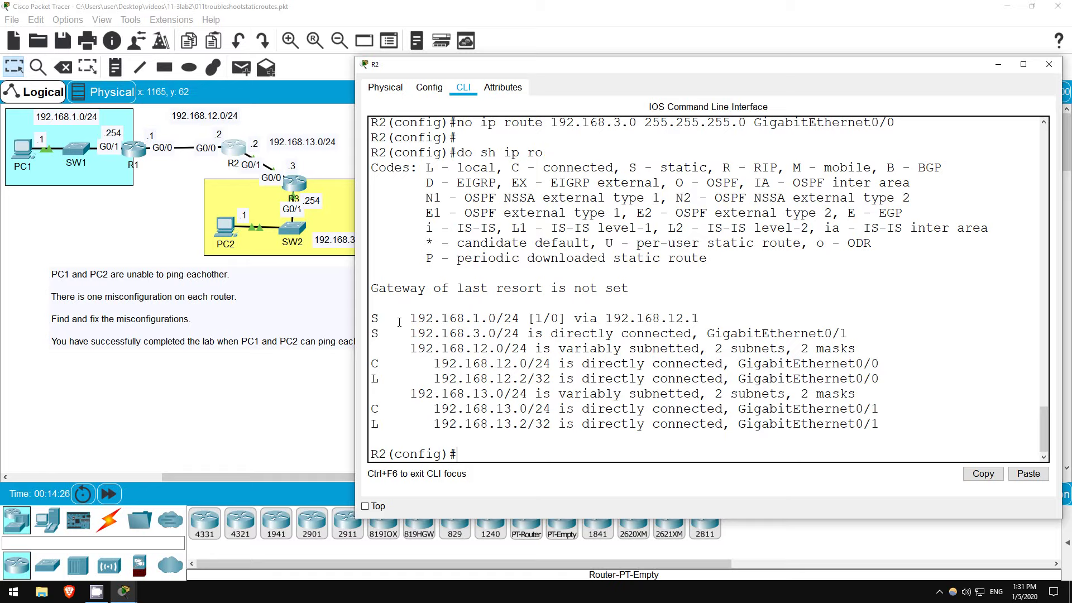
{"action": "left_click_drag", "start_coordinate": [400, 329], "coordinate": [864, 324]}
{"action": "left_click", "coordinate": [763, 345]}
On R3, enter privileged mode and run 'sh ip int brief', highlighting G0/0's wrong 192.168.23.3 address.
{"action": "left_click", "coordinate": [300, 187]}
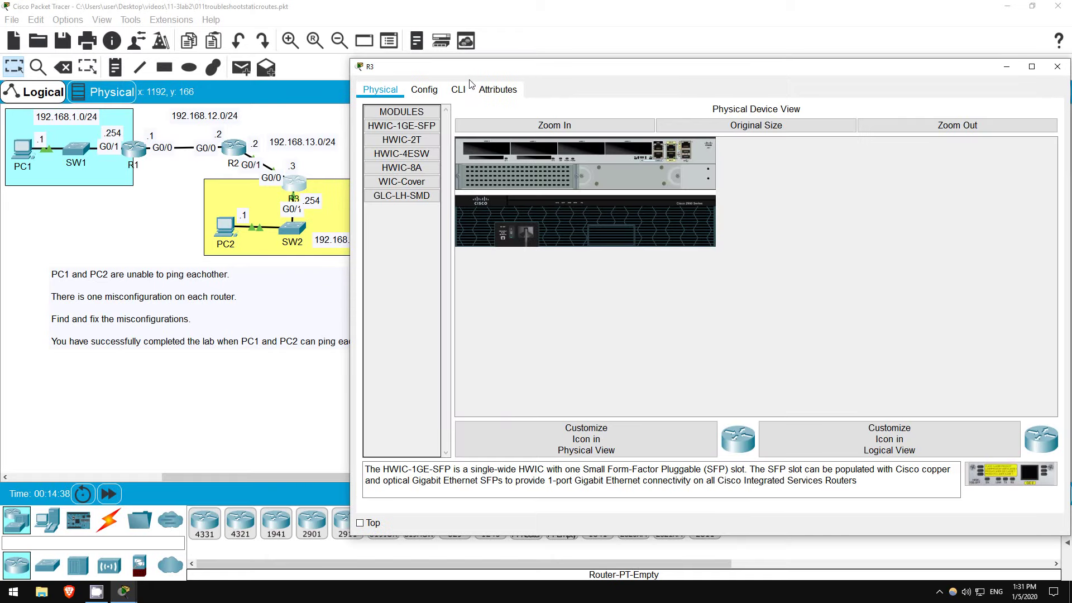
{"action": "left_click", "coordinate": [457, 89]}
{"action": "key", "text": "Return"}
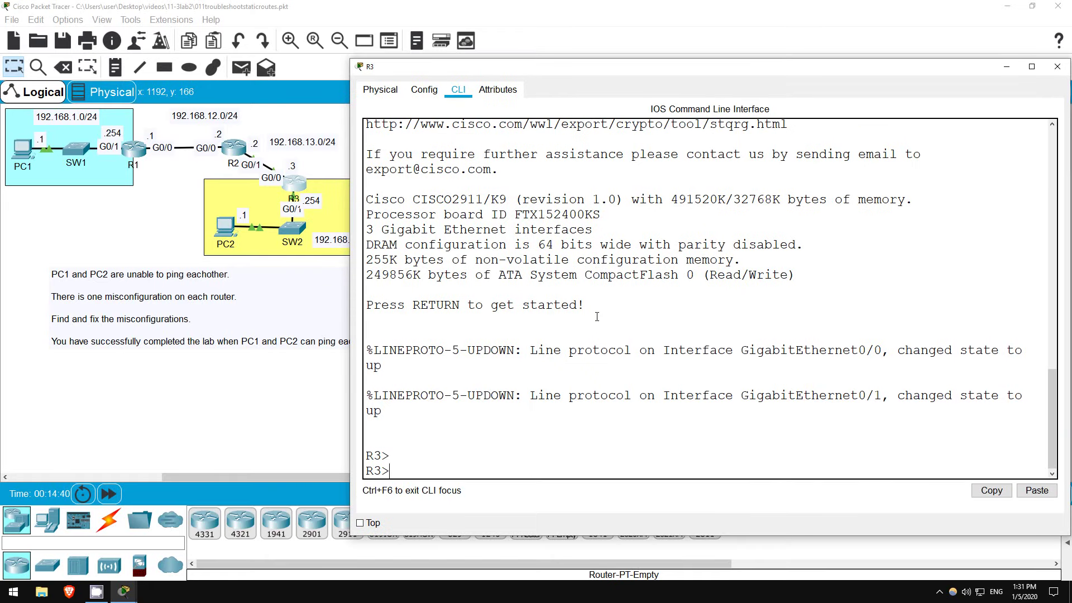
{"action": "type", "text": "en"}
{"action": "key", "text": "Return"}
{"action": "key", "text": "Return"}
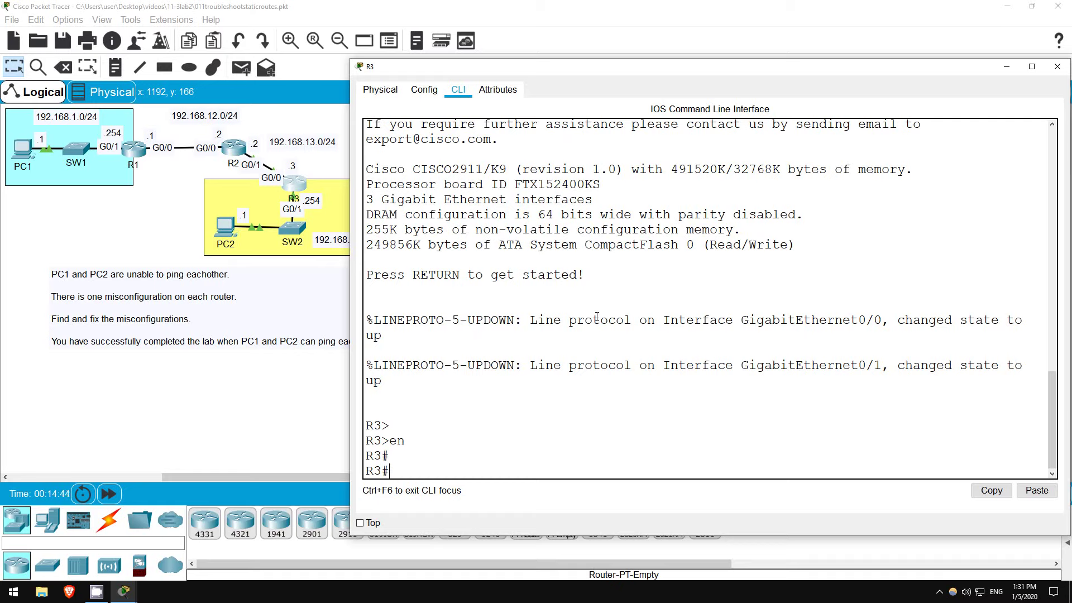
{"action": "type", "text": "sh ip int brief"}
{"action": "key", "text": "Return"}
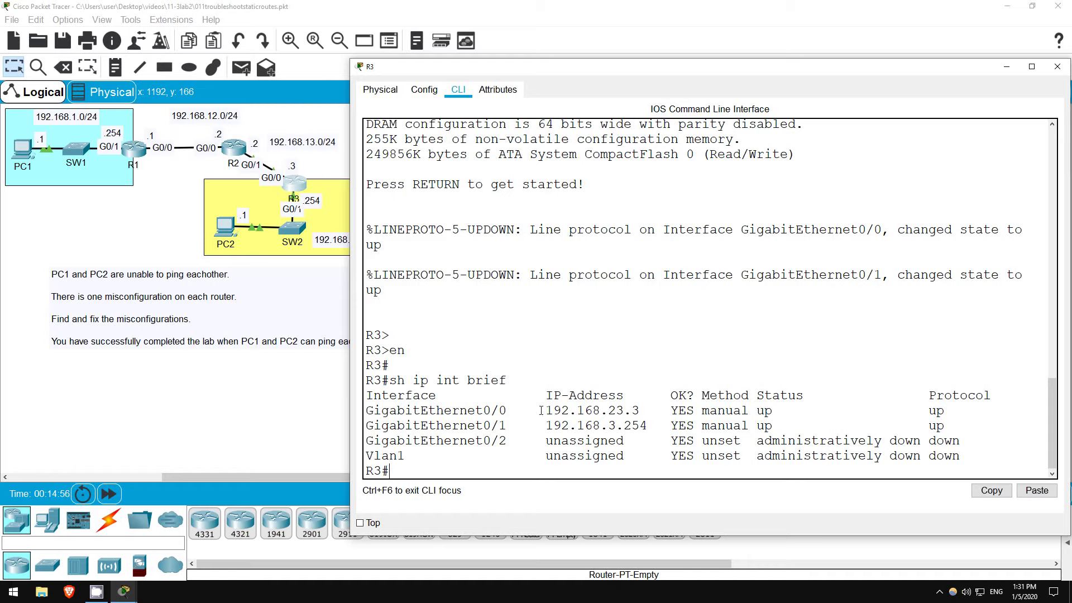
{"action": "left_click_drag", "start_coordinate": [540, 410], "coordinate": [655, 404]}
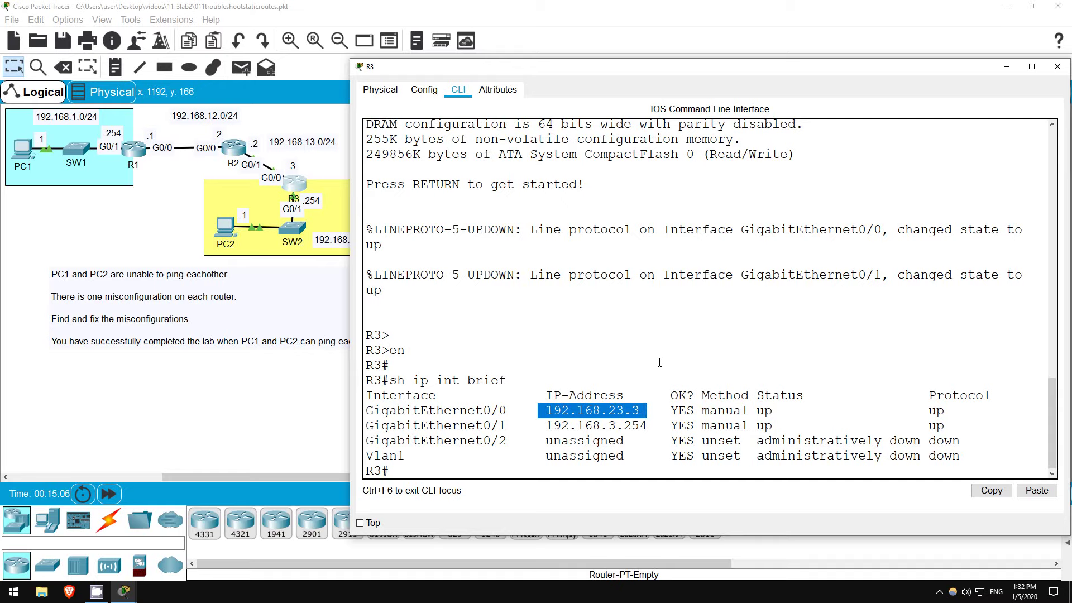
On R3, enter global configuration mode and select interface G0/0.
{"action": "left_click", "coordinate": [580, 470]}
{"action": "type", "text": "conf t"}
{"action": "key", "text": "Return"}
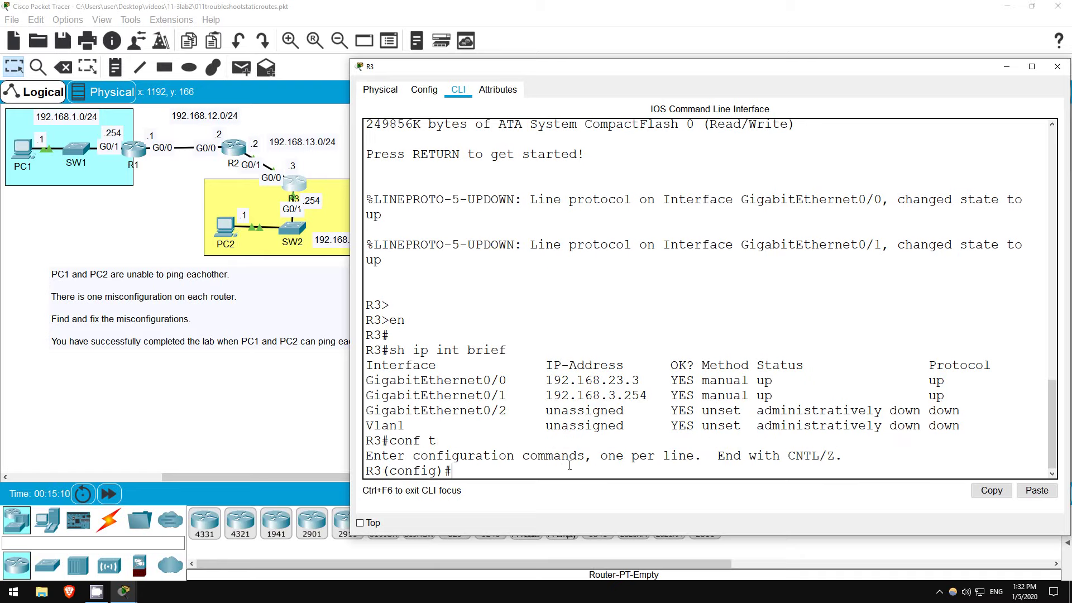
{"action": "type", "text": "int g0/0"}
{"action": "key", "text": "Return"}
{"action": "key", "text": "Return"}
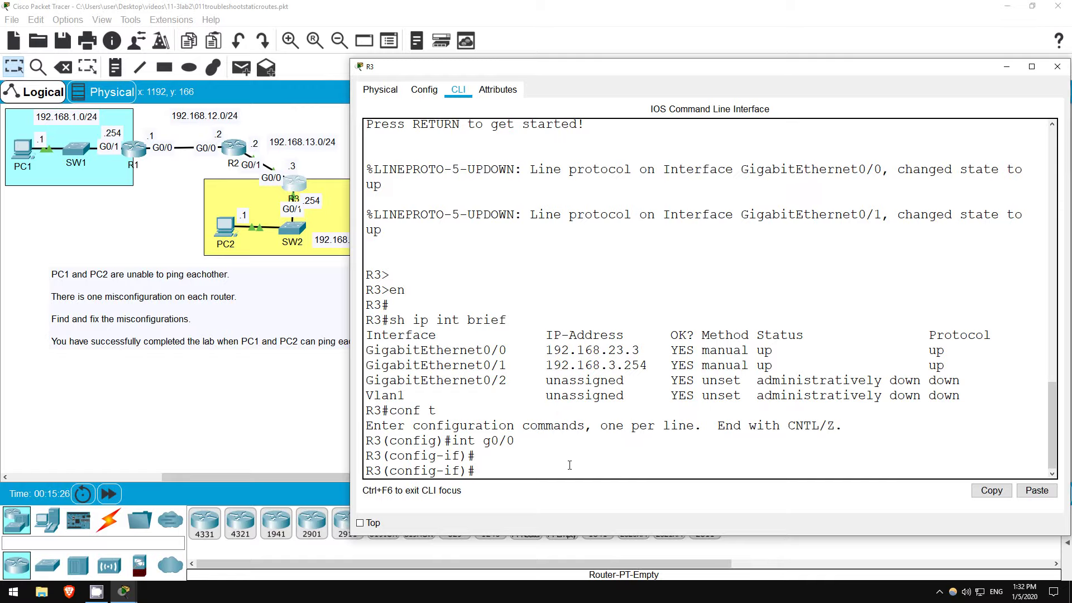
Check G0/0's current address line in the running configuration with 'do sh run'.
{"action": "type", "text": "do sh run"}
{"action": "key", "text": "Return"}
{"action": "key", "text": "space"}
{"action": "key", "text": "space"}
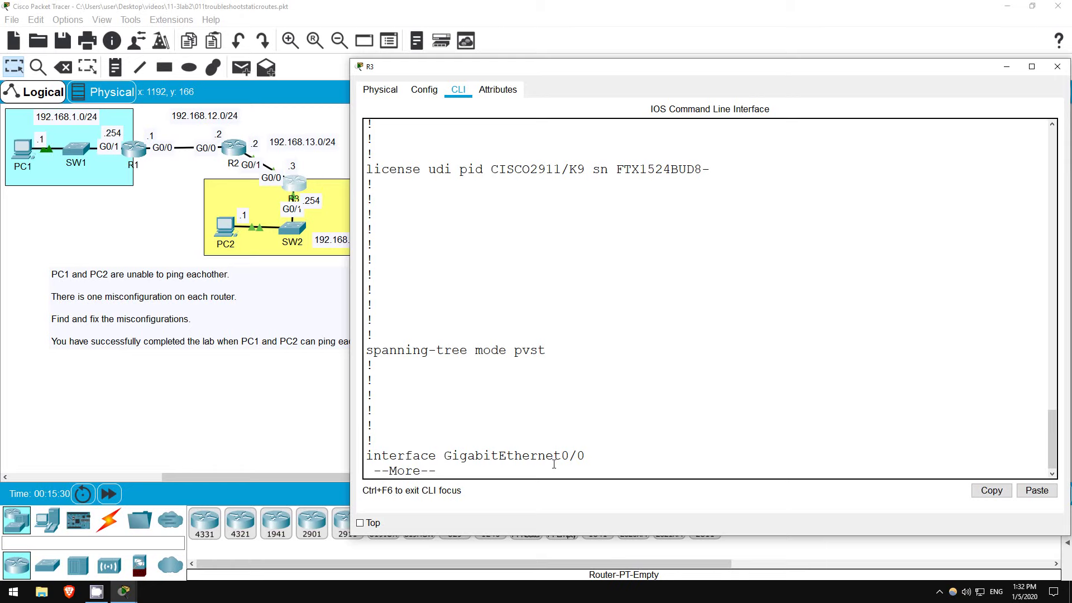
{"action": "scroll", "coordinate": [478, 314], "scroll_direction": "up", "scroll_amount": 2}
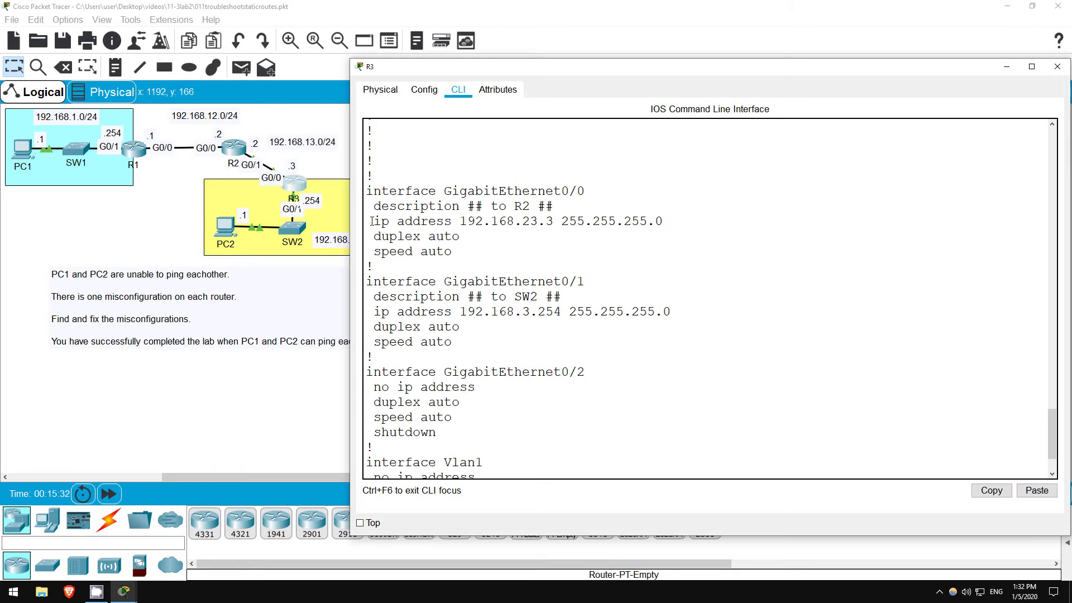
{"action": "left_click_drag", "start_coordinate": [373, 221], "coordinate": [664, 221]}
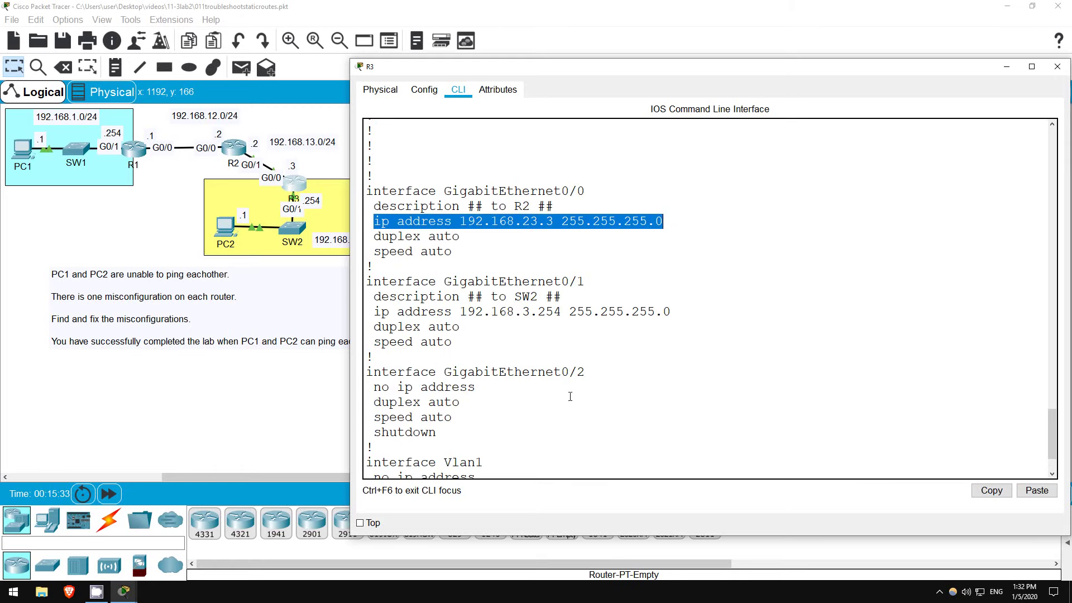
{"action": "left_click", "coordinate": [511, 468]}
{"action": "scroll", "coordinate": [510, 469], "scroll_direction": "down", "scroll_amount": 2}
{"action": "key", "text": "q"}
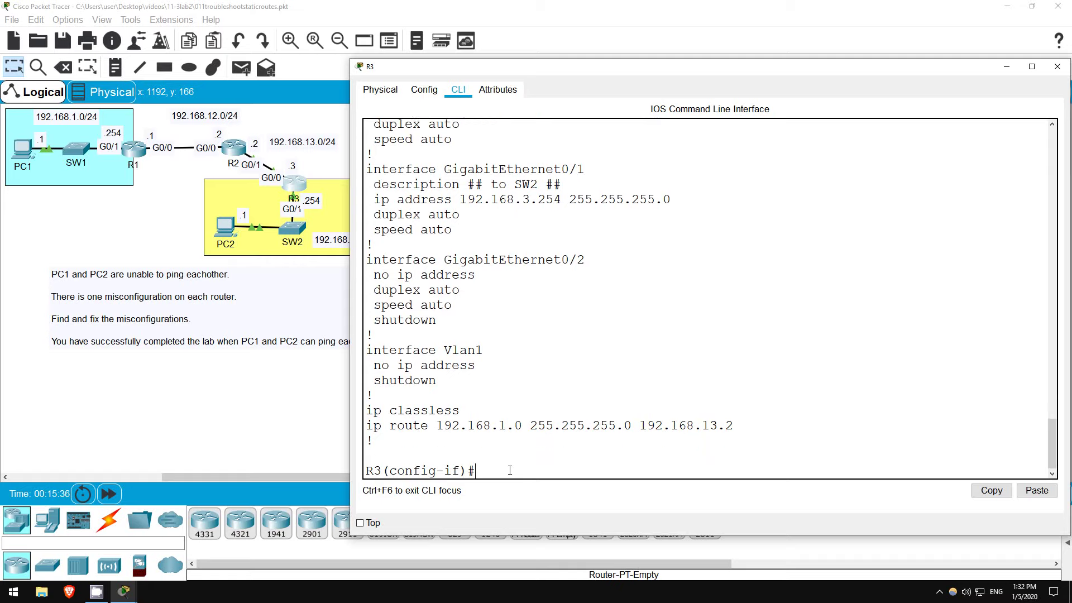
Assign G0/0 the address 192.168.13.3 with mask 255.255.255.0.
{"action": "key", "text": "Return"}
{"action": "type", "text": "ip "}
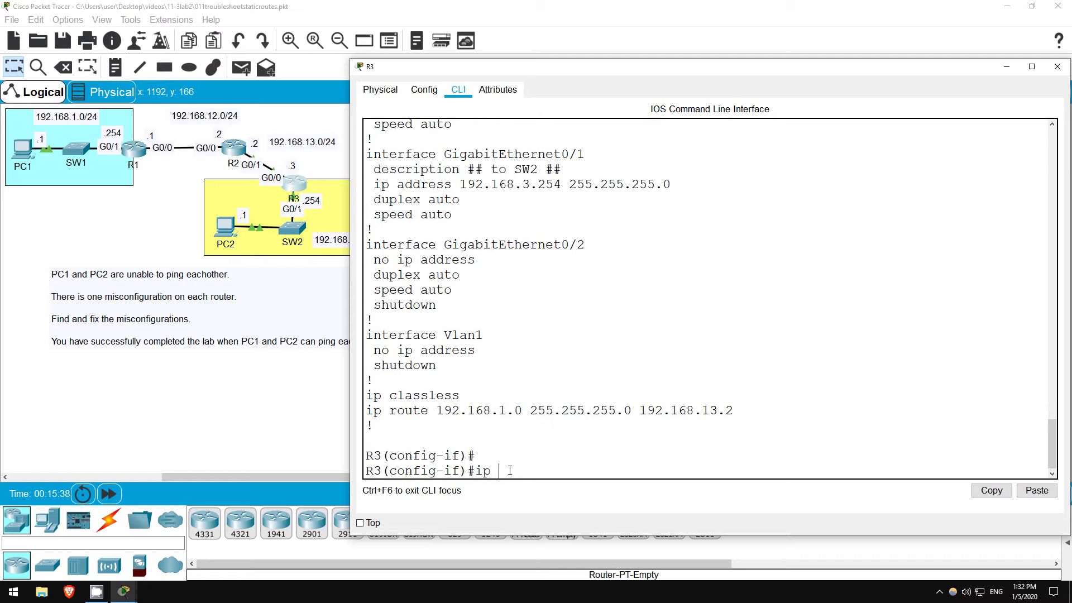
{"action": "type", "text": "add 192.168.13.3 255.255.2"}
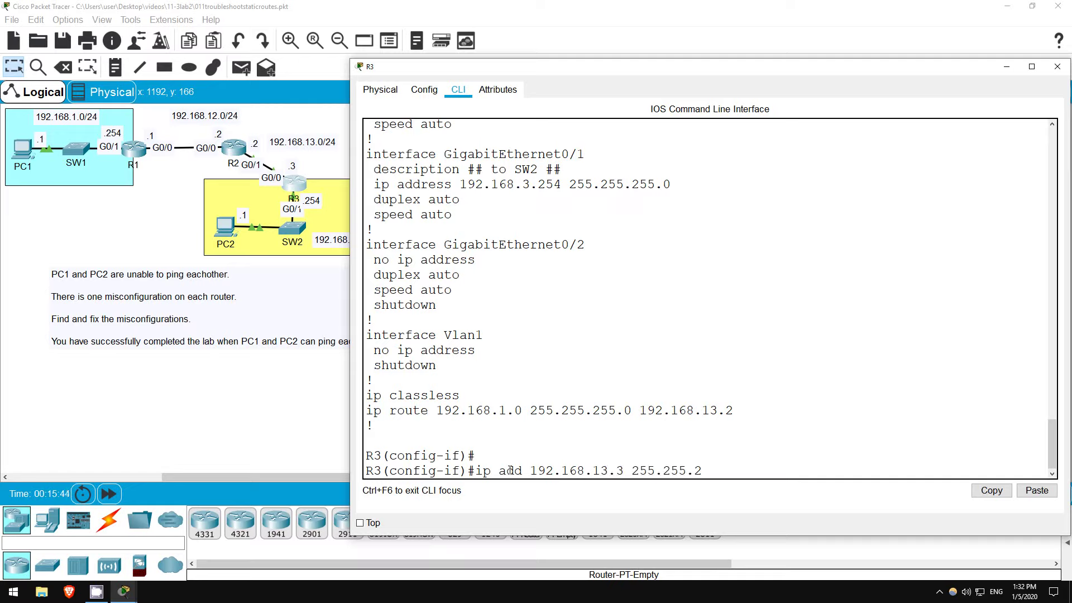
{"action": "type", "text": "55.255.0"}
{"action": "key", "text": "Return"}
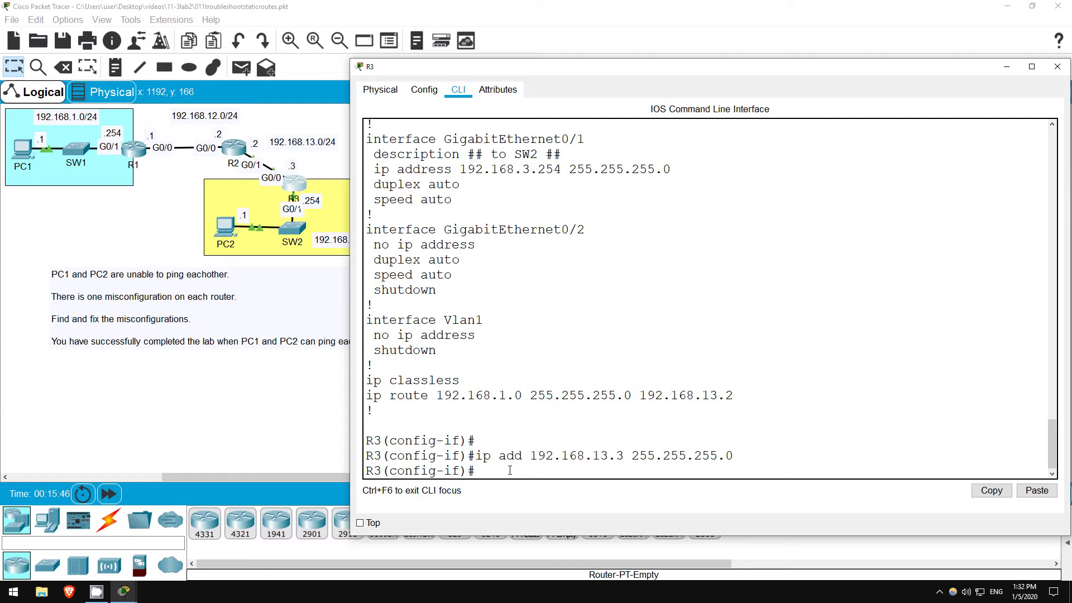
Verify in the running configuration that G0/0 now reads 192.168.13.3.
{"action": "type", "text": "do sh run"}
{"action": "key", "text": "Return"}
{"action": "key", "text": "space"}
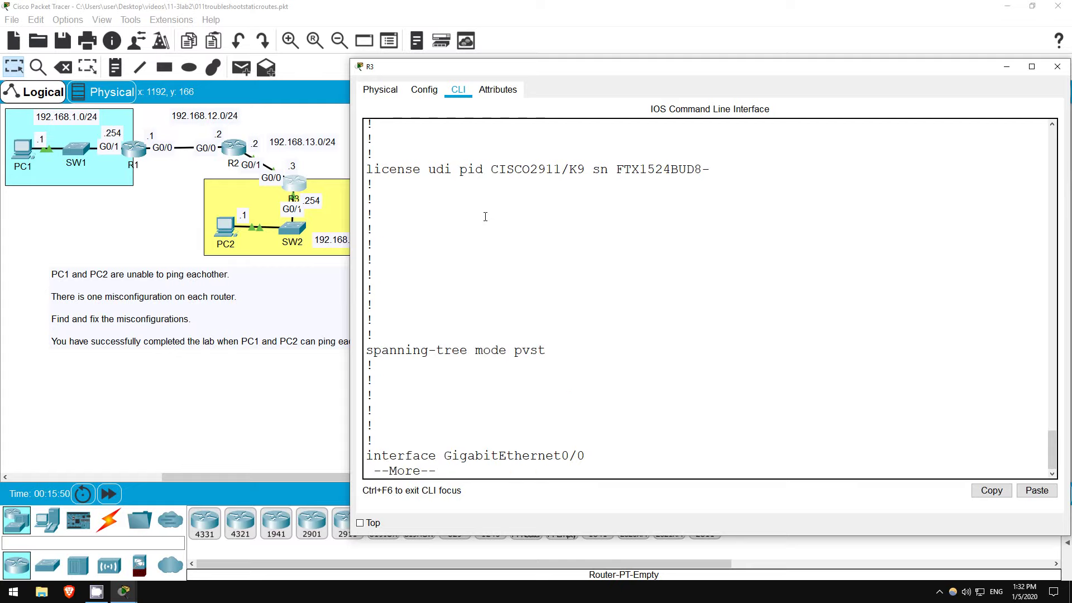
{"action": "key", "text": "space"}
{"action": "scroll", "coordinate": [464, 322], "scroll_direction": "up", "scroll_amount": 2}
{"action": "scroll", "coordinate": [440, 271], "scroll_direction": "up", "scroll_amount": 1}
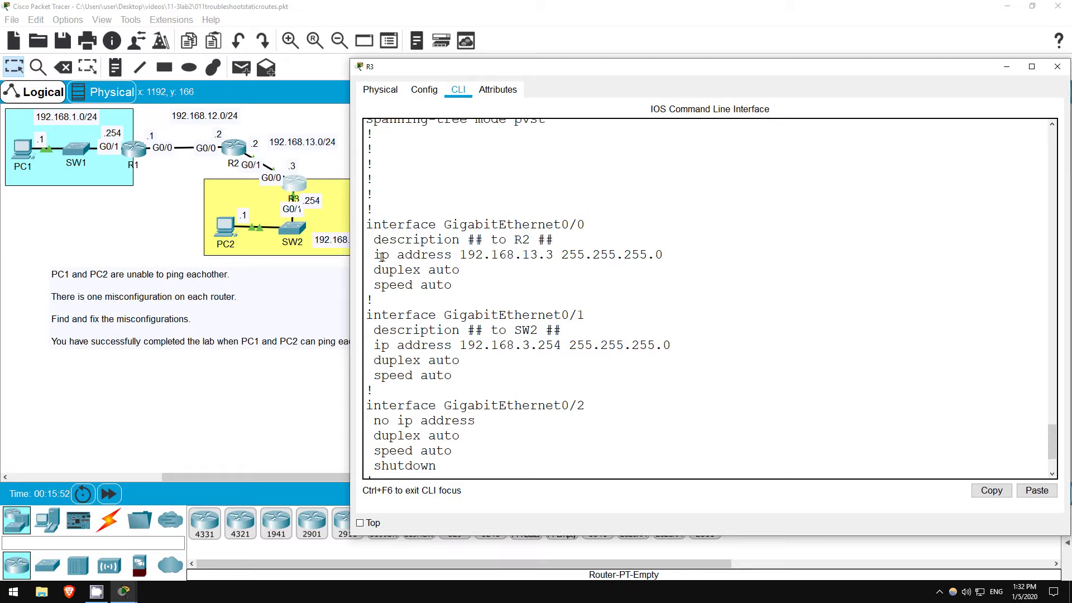
{"action": "left_click_drag", "start_coordinate": [522, 255], "coordinate": [538, 255]}
{"action": "scroll", "coordinate": [510, 455], "scroll_direction": "down", "scroll_amount": 3}
{"action": "left_click", "coordinate": [479, 468]}
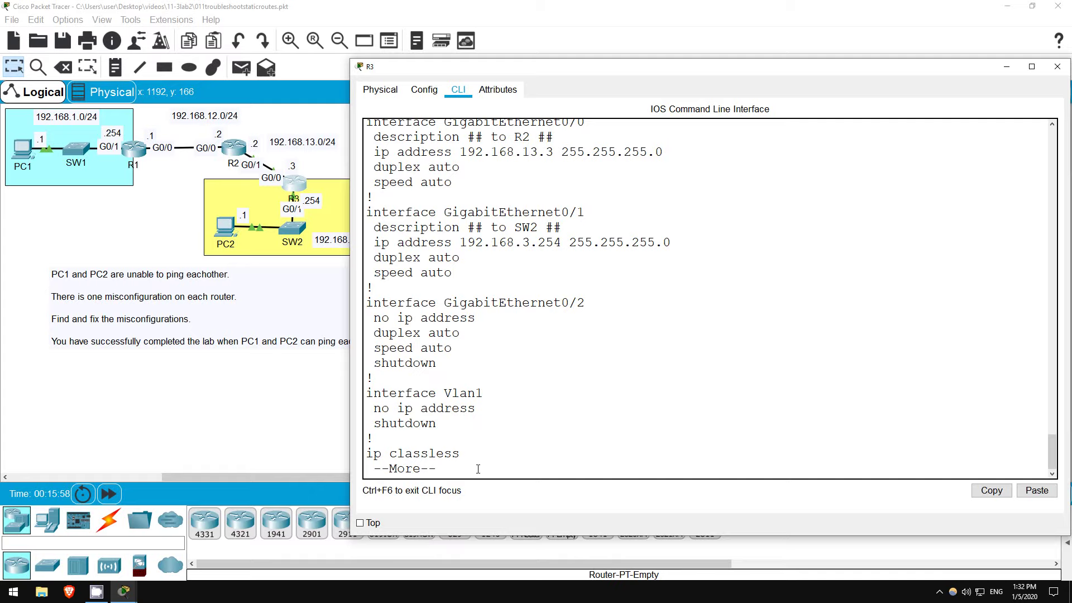
{"action": "key", "text": "q"}
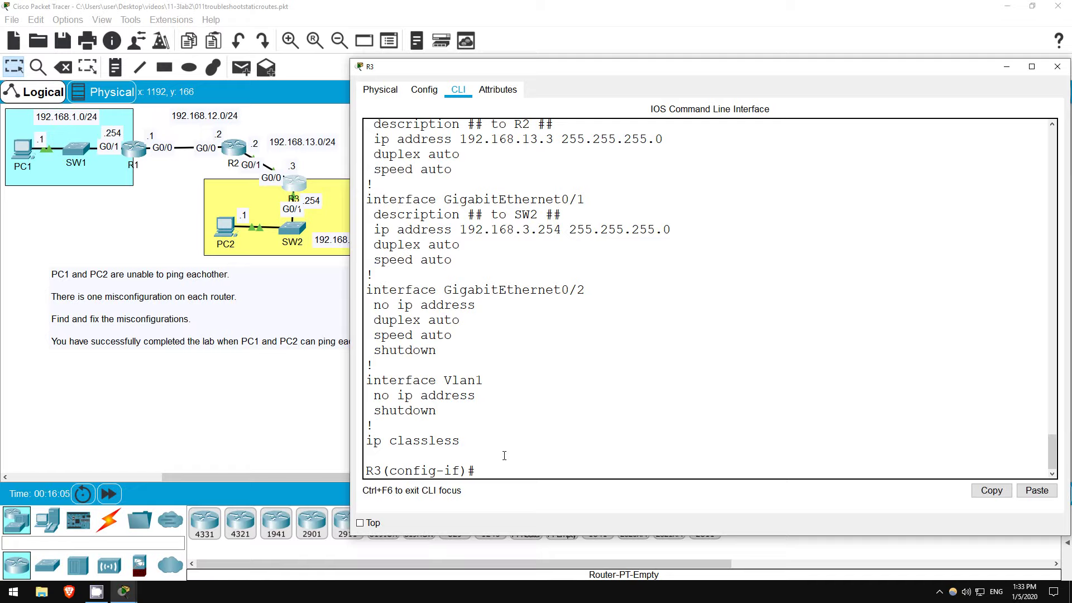
Run 'do show ip route' on R3 and highlight the static route to 192.168.1.0/24 via 192.168.13.2.
{"action": "type", "text": "do show ip route"}
{"action": "key", "text": "Return"}
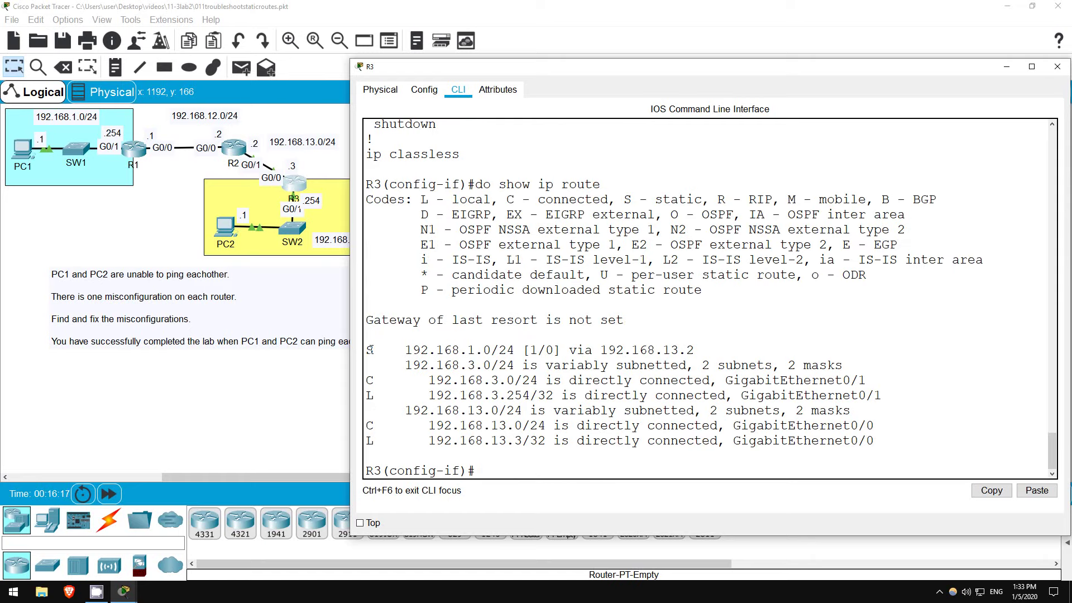
{"action": "left_click_drag", "start_coordinate": [366, 350], "coordinate": [714, 347]}
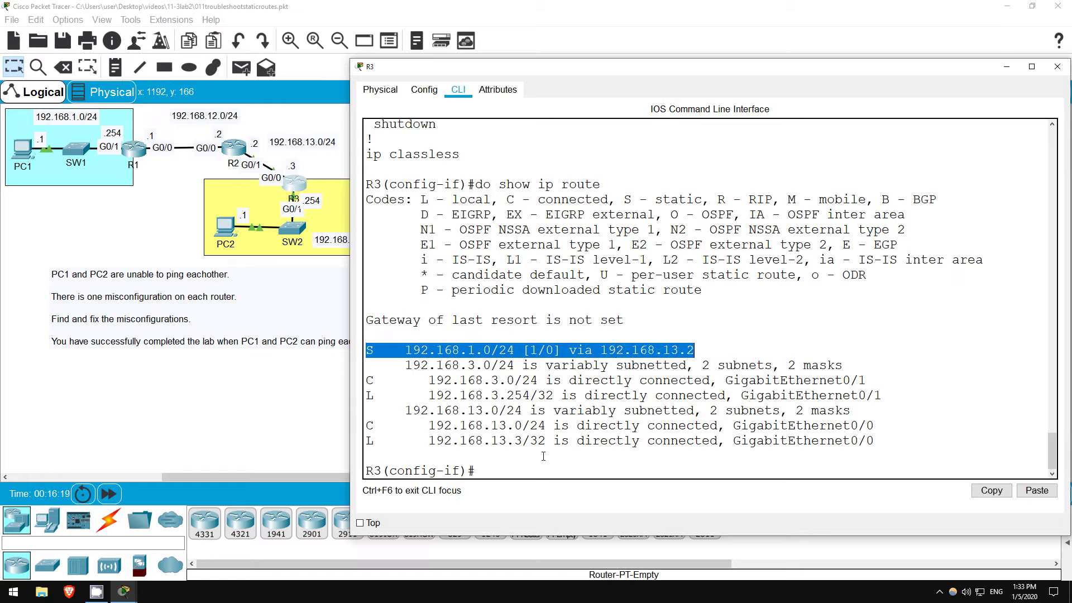
{"action": "left_click", "coordinate": [509, 471]}
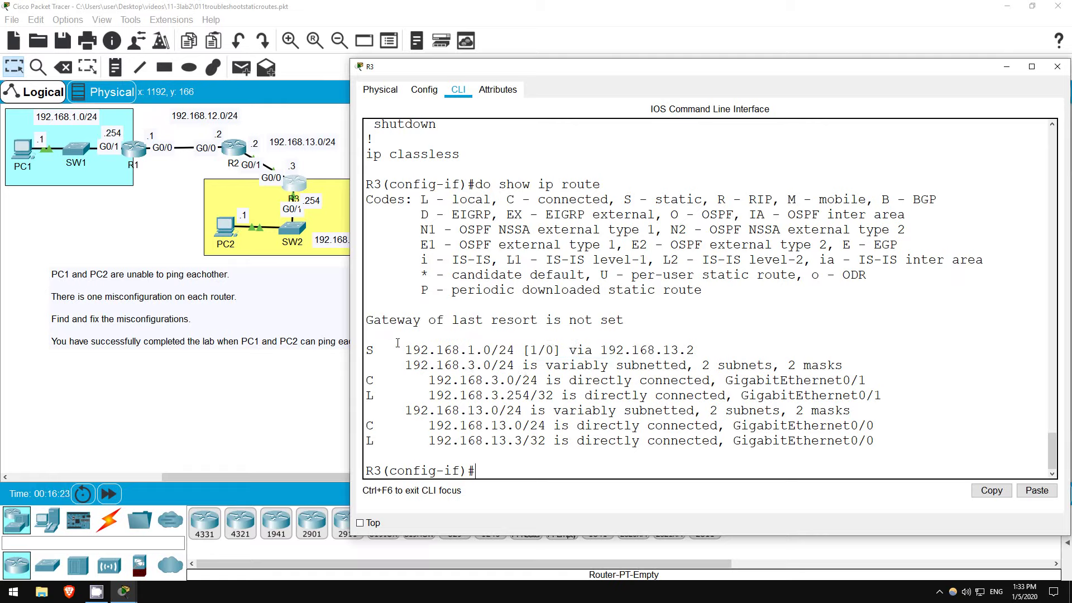
From PC1's command prompt, ping 192.168.3.1 twice until replies come back.
{"action": "left_click", "coordinate": [22, 217]}
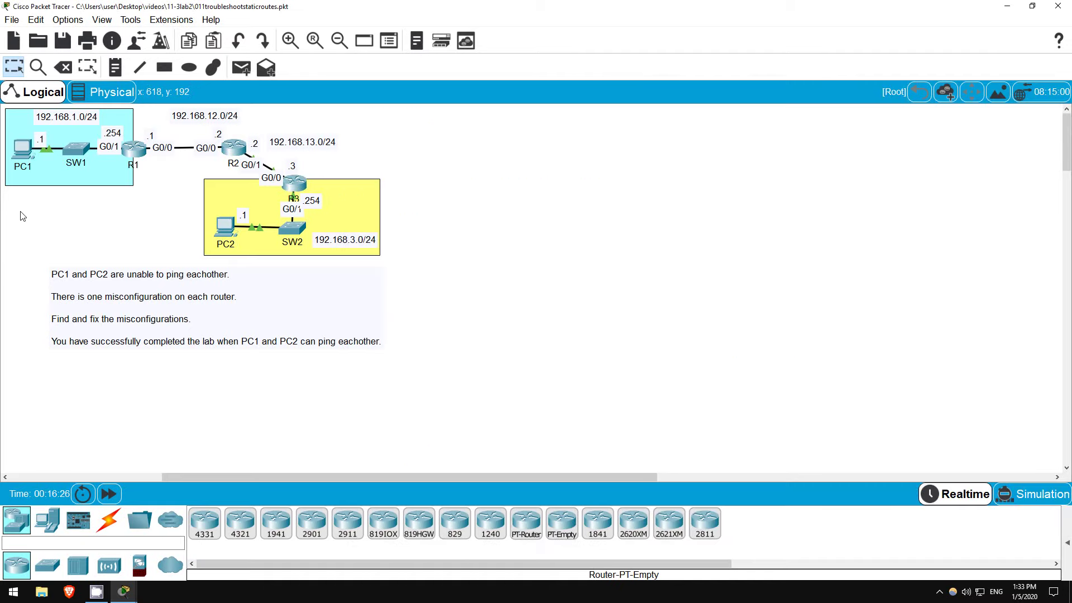
{"action": "left_click", "coordinate": [23, 149]}
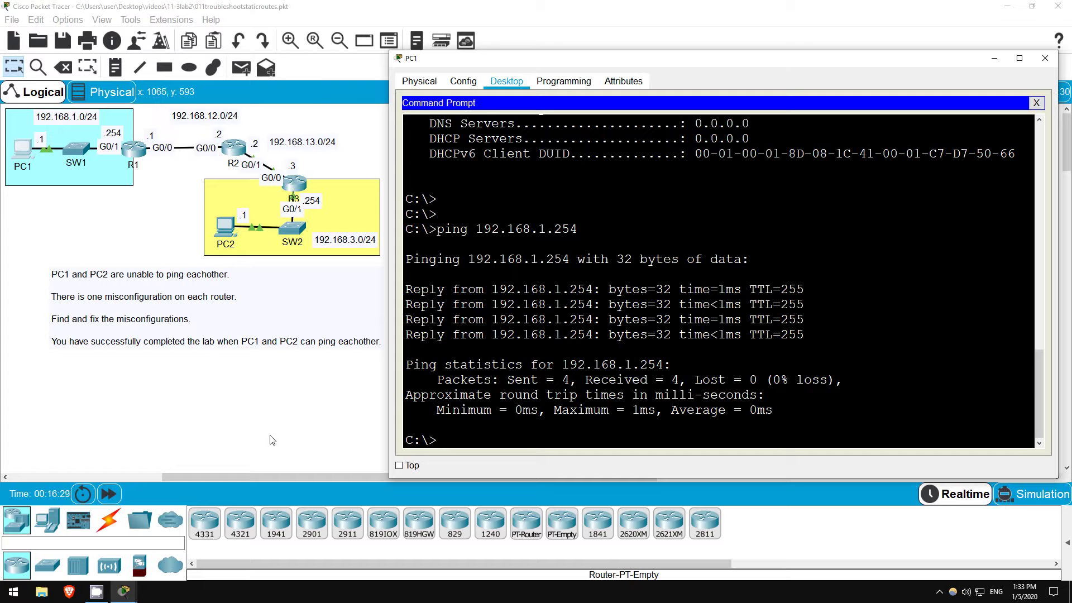
{"action": "type", "text": "ping 192.168.3.1"}
{"action": "key", "text": "Return"}
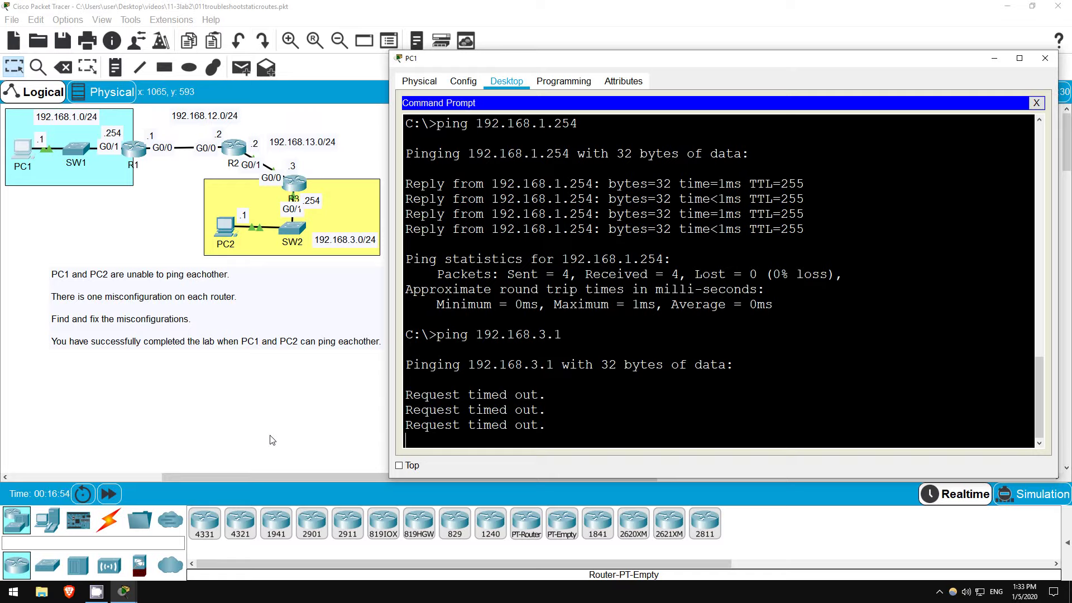
{"action": "key", "text": "Up"}
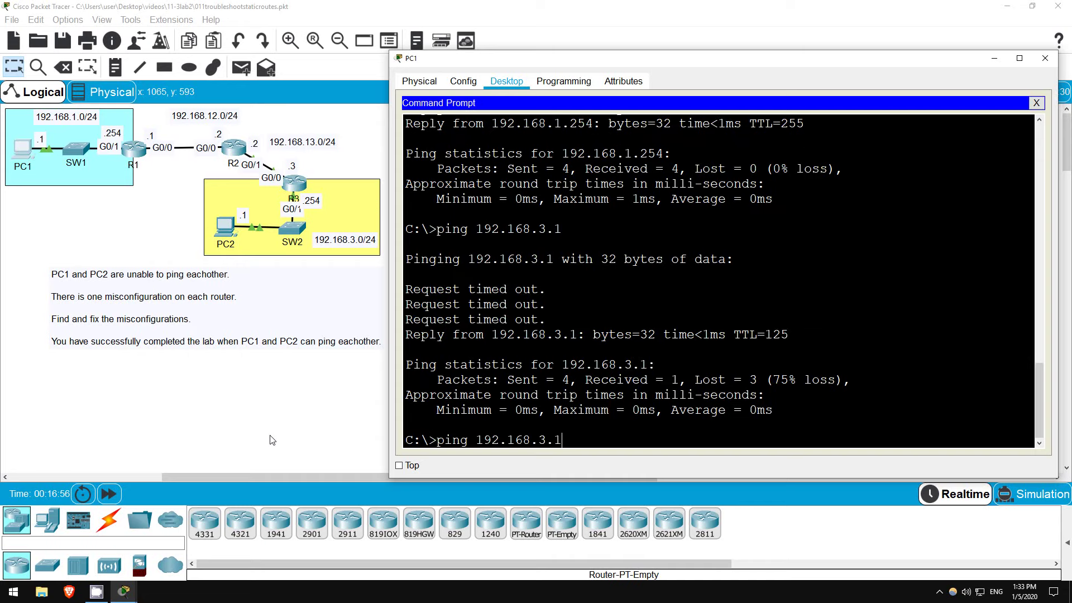
{"action": "key", "text": "Return"}
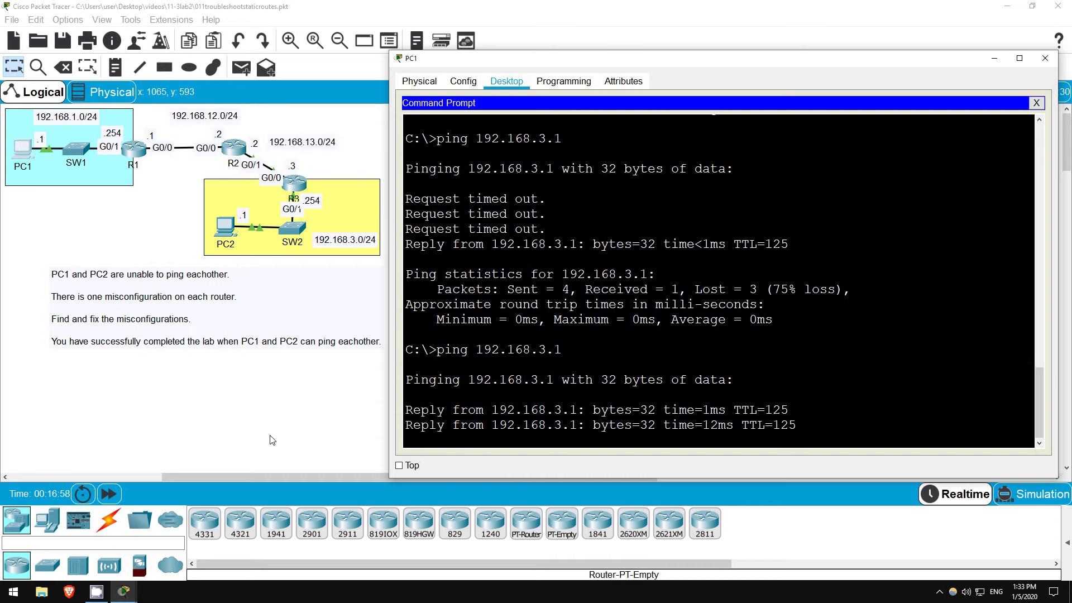